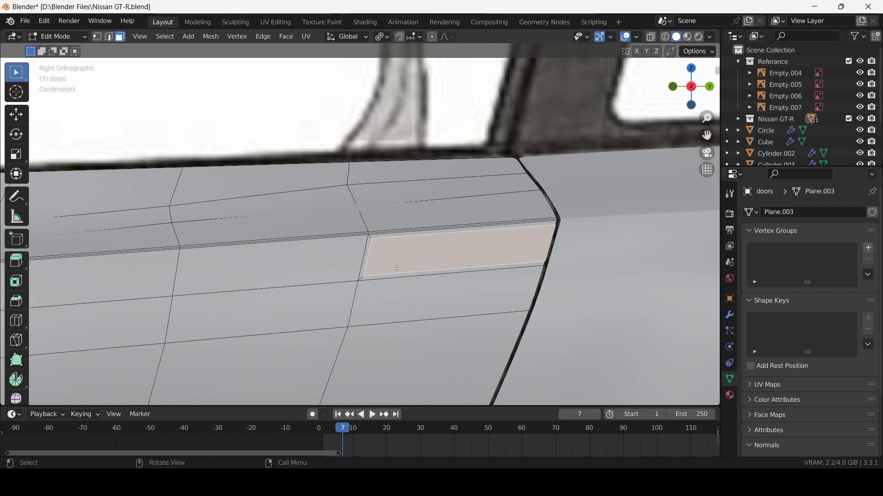
Step: Edge-slide the front edge of the door-handle face rearward to match the start of the handle in the side reference
{"action": "key", "text": "alt+z"}
{"action": "scroll", "coordinate": [370, 268], "scroll_direction": "up", "scroll_amount": 1}
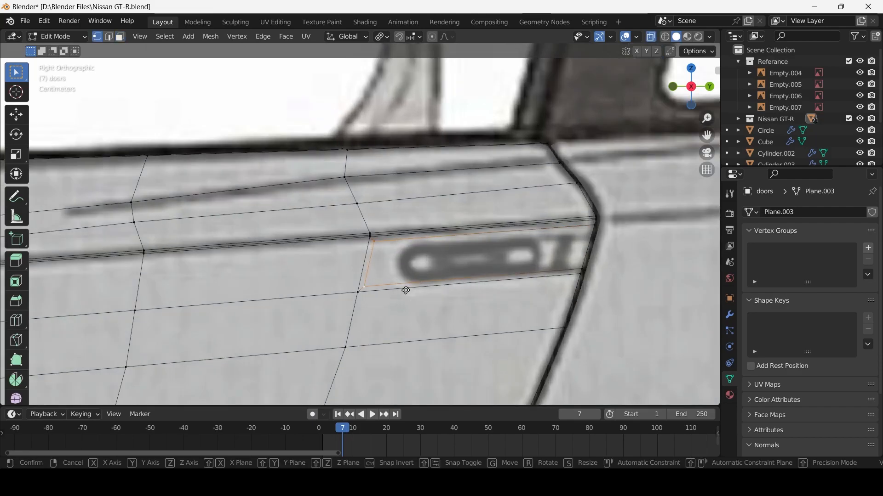
{"action": "key", "text": "g"}
{"action": "key", "text": "g"}
{"action": "left_click", "coordinate": [602, 317]}
{"action": "scroll", "coordinate": [442, 266], "scroll_direction": "up", "scroll_amount": 2}
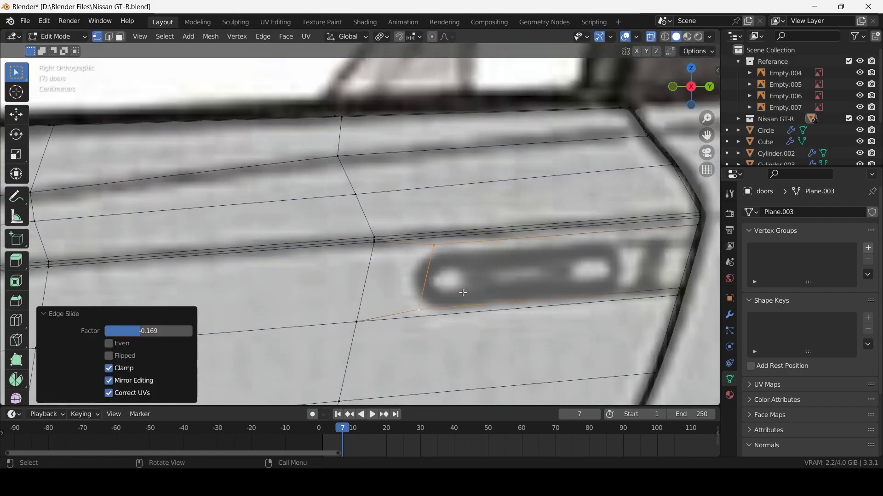
Step: Extrude the door-handle face about 0.029 m inward along X to form a recess
{"action": "key", "text": "alt+z"}
{"action": "scroll", "coordinate": [442, 266], "scroll_direction": "down", "scroll_amount": 2}
{"action": "left_click", "coordinate": [451, 262], "text": "alt"}
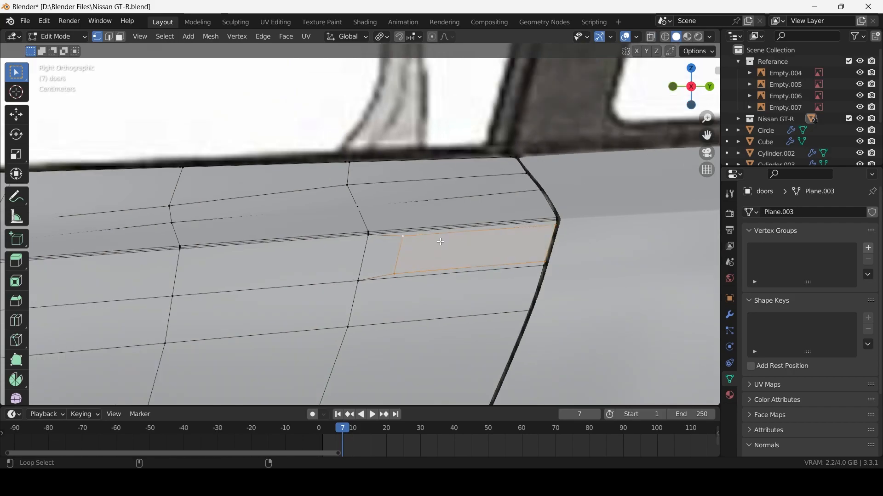
{"action": "key", "text": "alt+z"}
{"action": "scroll", "coordinate": [462, 284], "scroll_direction": "up", "scroll_amount": 1}
{"action": "scroll", "coordinate": [462, 284], "scroll_direction": "down", "scroll_amount": 2}
{"action": "middle_click_drag", "start_coordinate": [462, 284], "coordinate": [552, 316]}
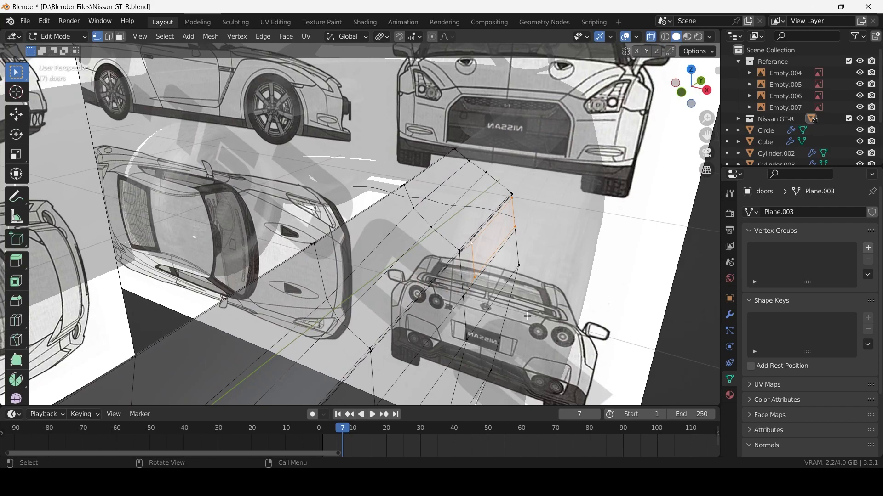
{"action": "key", "text": "g"}
{"action": "key", "text": "x"}
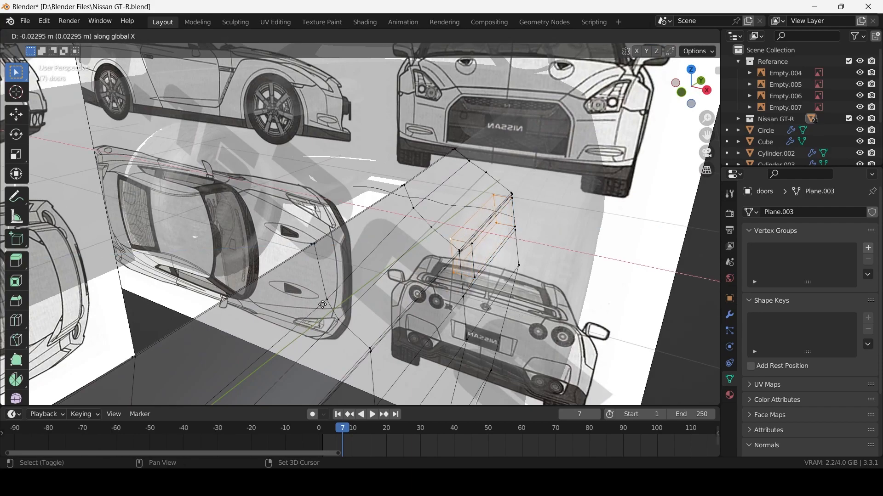
{"action": "left_click", "coordinate": [287, 298]}
{"action": "scroll", "coordinate": [322, 276], "scroll_direction": "up", "scroll_amount": 6}
{"action": "key", "text": "alt+z"}
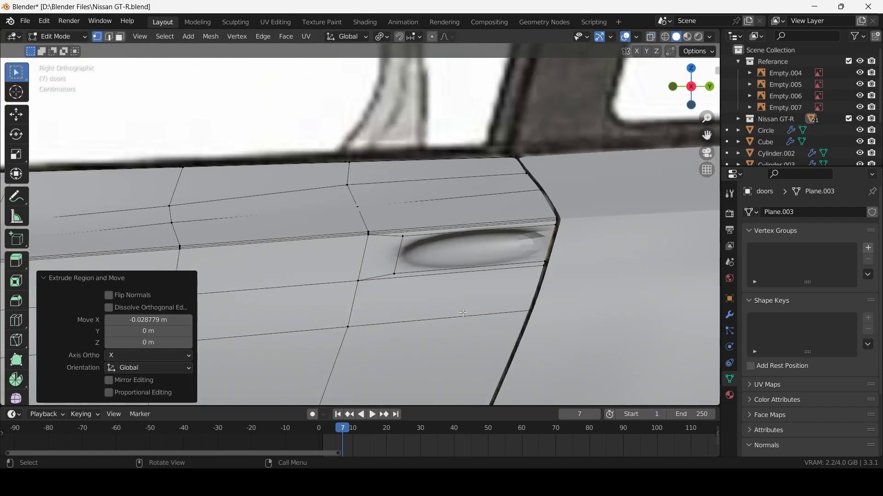
Step: Add one edge loop around the recess walls, slid toward the outer rim with a factor of about 0.751
{"action": "scroll", "coordinate": [495, 319], "scroll_direction": "up", "scroll_amount": 2}
{"action": "scroll", "coordinate": [495, 318], "scroll_direction": "down", "scroll_amount": 1}
{"action": "key", "text": "alt+z"}
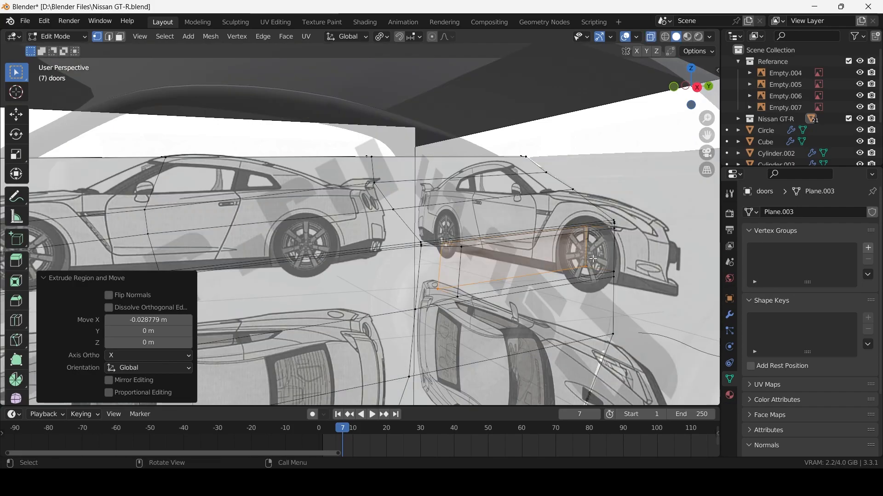
{"action": "key", "text": "ctrl+r"}
{"action": "left_click", "coordinate": [522, 257]}
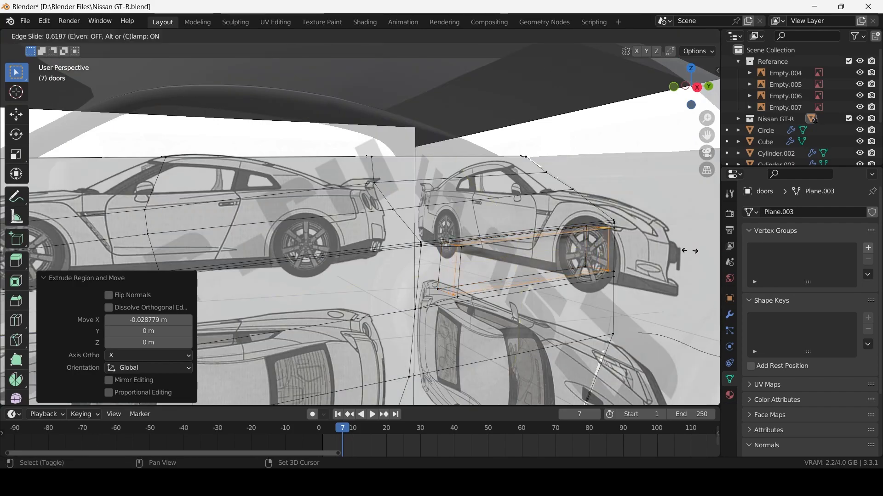
{"action": "left_click", "coordinate": [511, 258]}
{"action": "key", "text": "alt+z"}
{"action": "scroll", "coordinate": [488, 257], "scroll_direction": "up", "scroll_amount": 3}
{"action": "middle_click_drag", "start_coordinate": [540, 267], "coordinate": [532, 273]}
{"action": "key", "text": "alt+z"}
{"action": "key", "text": "alt+z"}
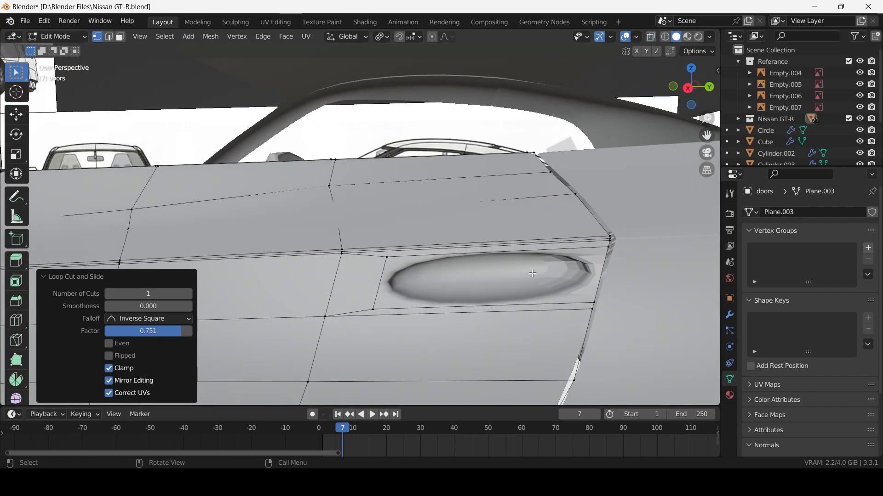
{"action": "scroll", "coordinate": [532, 273], "scroll_direction": "down", "scroll_amount": 3}
{"action": "scroll", "coordinate": [481, 272], "scroll_direction": "up", "scroll_amount": 4}
Step: Select the recess's back face and inset it by about 0.001 m
{"action": "key", "text": "alt+z"}
{"action": "key", "text": "alt+z"}
{"action": "key", "text": "alt+z"}
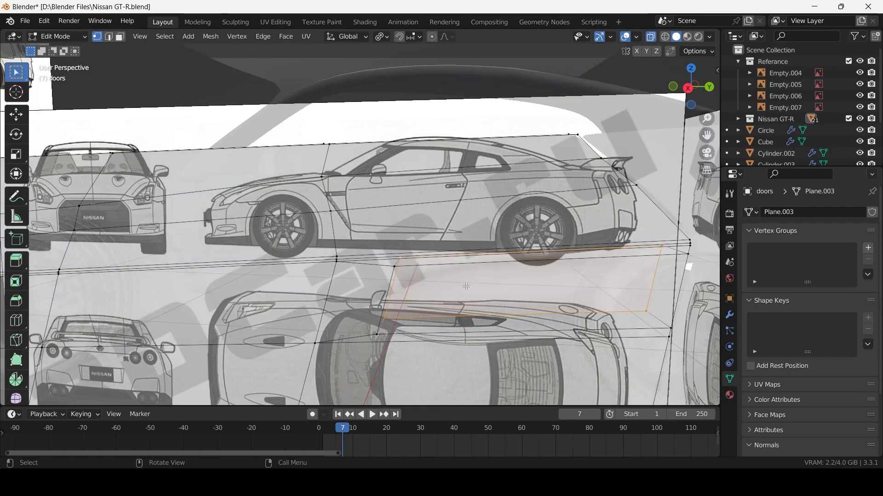
{"action": "middle_click_drag", "start_coordinate": [484, 284], "coordinate": [471, 284]}
{"action": "key", "text": "i"}
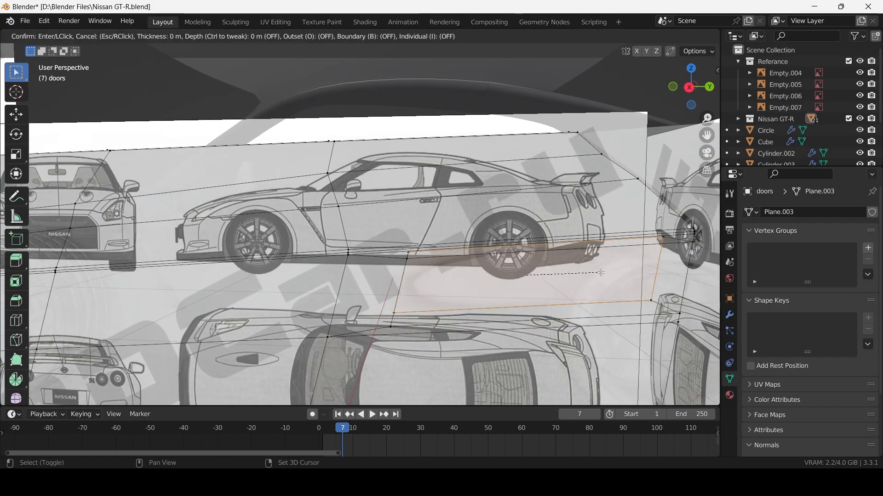
{"action": "left_click", "coordinate": [583, 273]}
Step: Extrude the inset back face about 0.024 m outward along X to build the handle body
{"action": "middle_click_drag", "start_coordinate": [583, 273], "coordinate": [653, 290]}
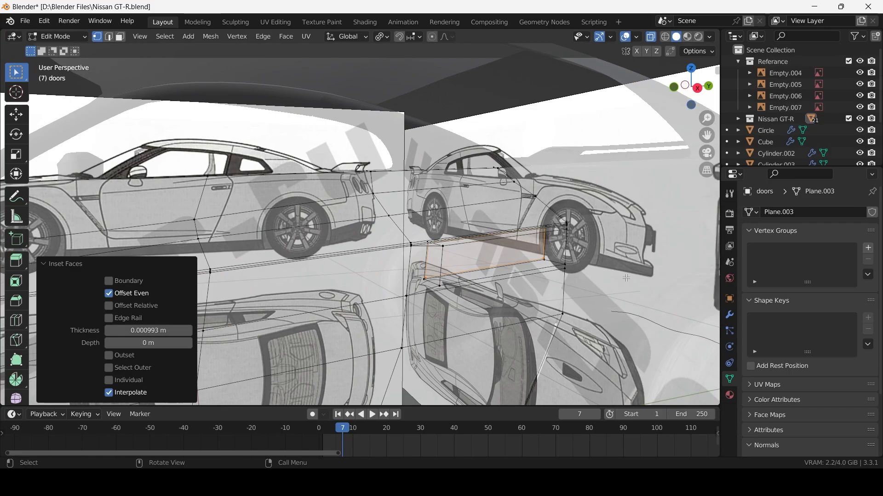
{"action": "key", "text": "g"}
{"action": "key", "text": "x"}
{"action": "left_click", "coordinate": [674, 295]}
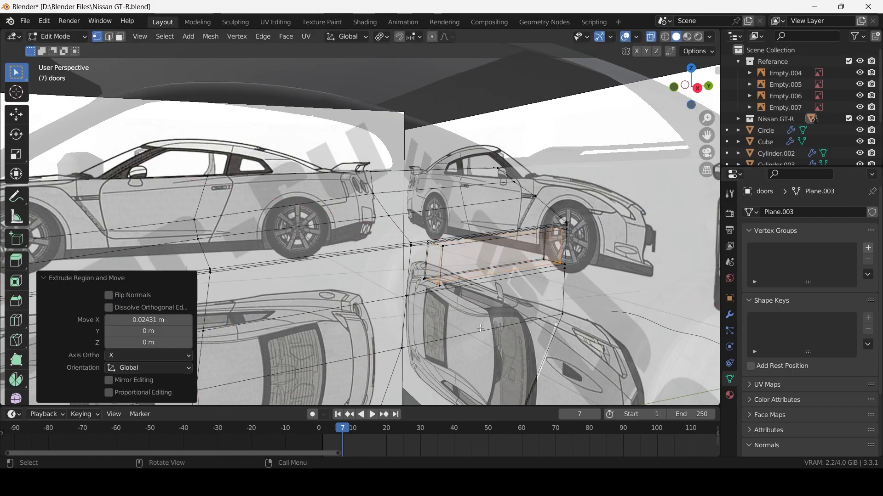
Step: Move the handle body's front face about 0.004 m further outward along X
{"action": "key", "text": "alt+z"}
{"action": "middle_click_drag", "start_coordinate": [597, 304], "coordinate": [406, 326]}
{"action": "scroll", "coordinate": [406, 326], "scroll_direction": "up", "scroll_amount": 2}
{"action": "middle_click_drag", "start_coordinate": [262, 334], "coordinate": [315, 318], "text": "shift"}
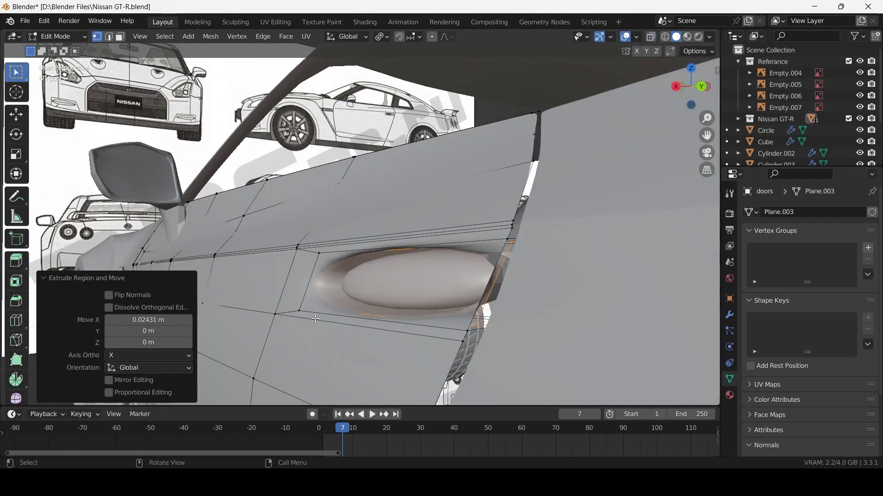
{"action": "key", "text": "g"}
{"action": "key", "text": "x"}
{"action": "left_click", "coordinate": [239, 327]}
Step: Inset the handle body's front face by a thin margin to tighten its edges
{"action": "middle_click_drag", "start_coordinate": [239, 326], "coordinate": [373, 293]}
{"action": "key", "text": "KP_3"}
{"action": "scroll", "coordinate": [359, 293], "scroll_direction": "up", "scroll_amount": 3}
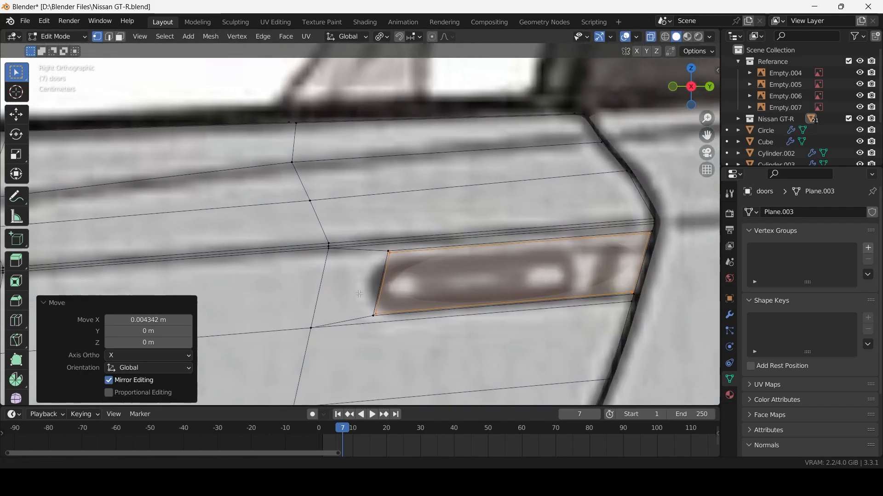
{"action": "key", "text": "alt+z"}
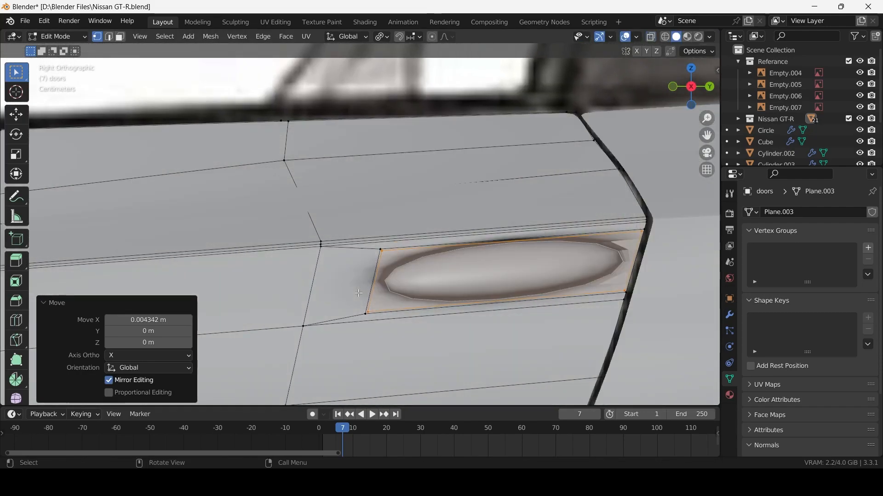
{"action": "key", "text": "i"}
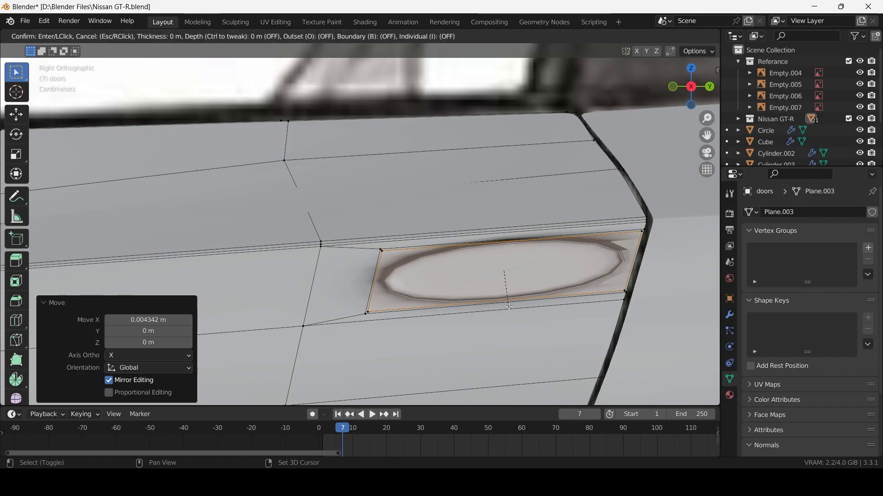
{"action": "left_click", "coordinate": [506, 281]}
Step: Examine the handle and its recess up close, especially the shading at the rear corners
{"action": "scroll", "coordinate": [506, 282], "scroll_direction": "down", "scroll_amount": 4}
{"action": "mouse_move", "coordinate": [506, 282]}
{"action": "middle_mouse_down"}
{"action": "mouse_move", "coordinate": [463, 296]}
{"action": "mouse_move", "coordinate": [513, 270]}
{"action": "middle_mouse_up"}
{"action": "scroll", "coordinate": [512, 270], "scroll_direction": "up", "scroll_amount": 3}
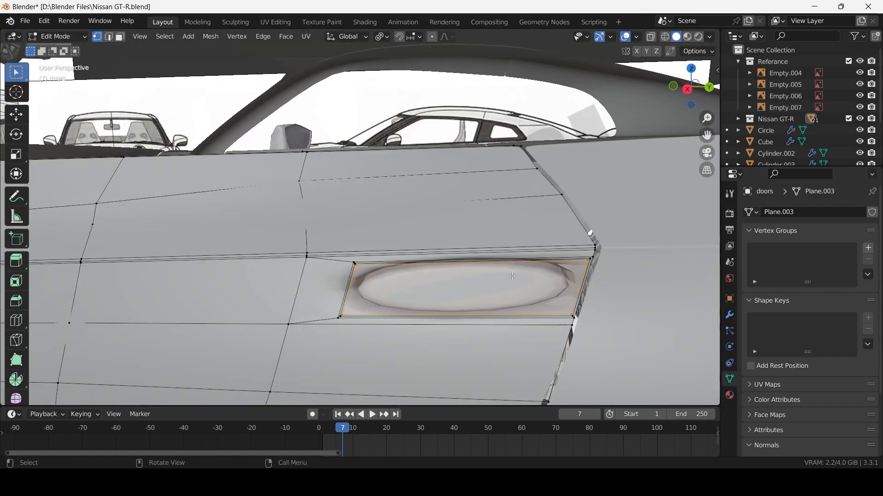
{"action": "scroll", "coordinate": [582, 291], "scroll_direction": "up", "scroll_amount": 2}
{"action": "middle_click_drag", "start_coordinate": [582, 290], "coordinate": [542, 249], "text": "shift"}
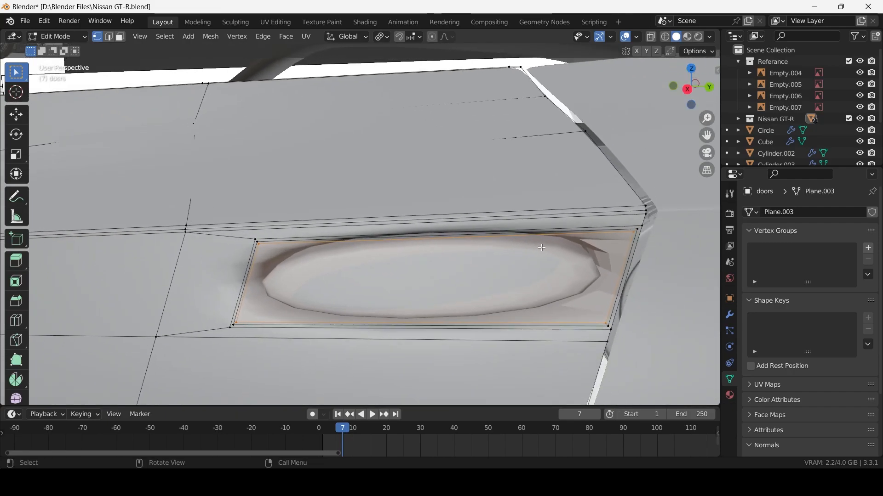
{"action": "scroll", "coordinate": [652, 246], "scroll_direction": "up", "scroll_amount": 2}
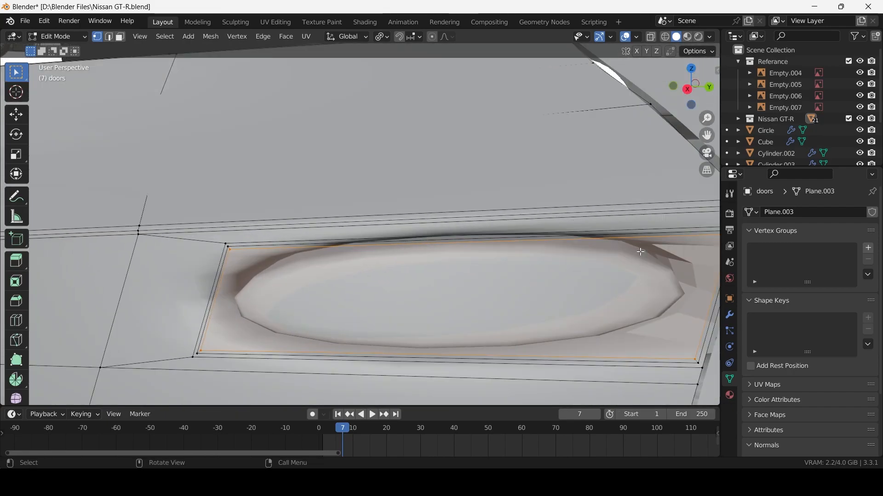
{"action": "middle_click_drag", "start_coordinate": [652, 246], "coordinate": [565, 228], "text": "shift"}
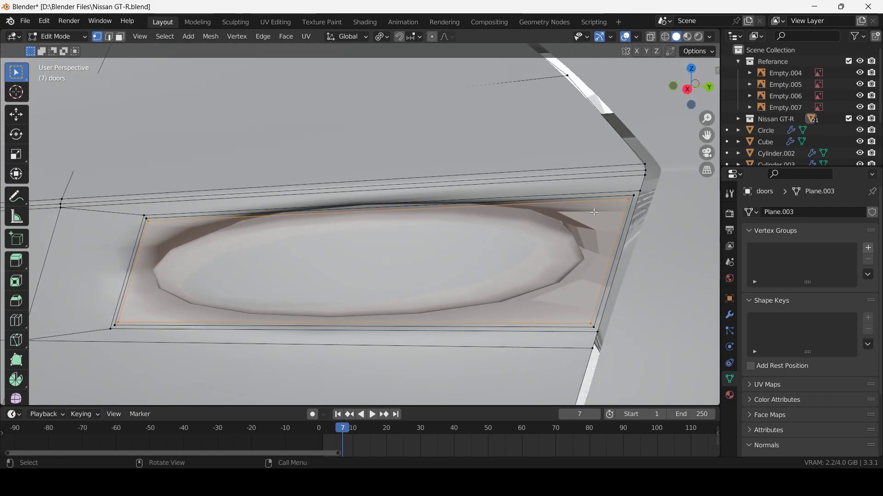
{"action": "scroll", "coordinate": [595, 212], "scroll_direction": "down", "scroll_amount": 2}
{"action": "scroll", "coordinate": [512, 216], "scroll_direction": "down", "scroll_amount": 3}
{"action": "scroll", "coordinate": [513, 216], "scroll_direction": "up", "scroll_amount": 5}
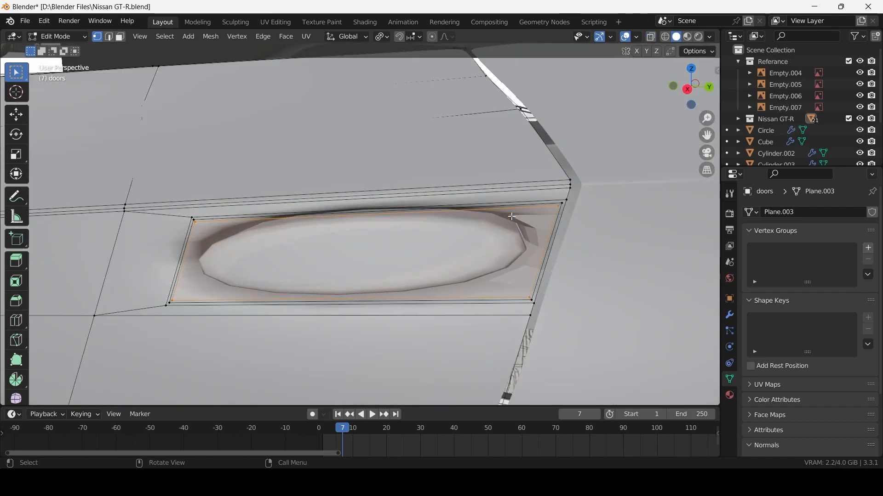
{"action": "scroll", "coordinate": [512, 216], "scroll_direction": "down", "scroll_amount": 2}
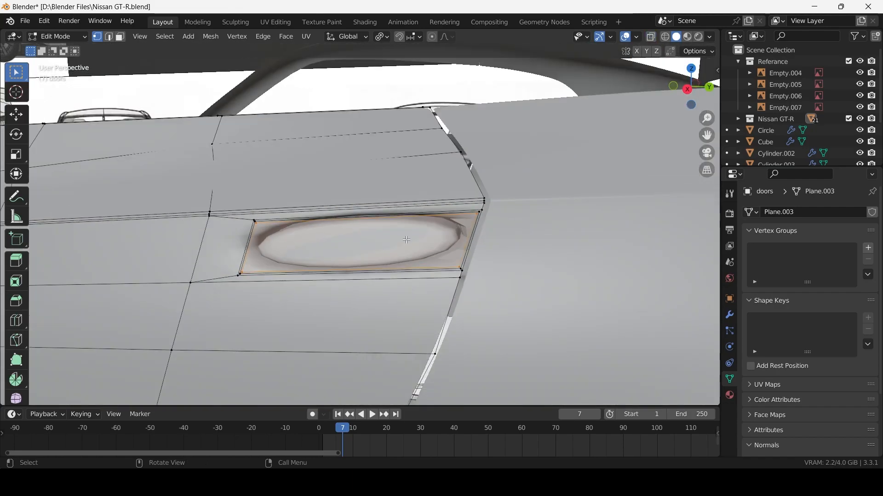
Step: Inset the handle's front face once more from the right side view
{"action": "middle_click_drag", "start_coordinate": [407, 240], "coordinate": [529, 228], "text": "alt"}
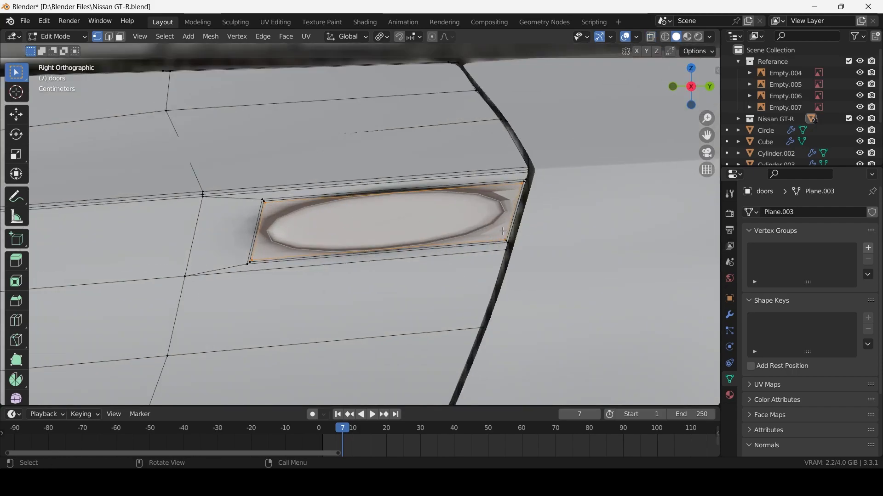
{"action": "key", "text": "i"}
{"action": "left_click", "coordinate": [581, 221]}
Step: Compare the smoothed handle shape with the side reference image in Object Mode and Edit Mode
{"action": "key", "text": "Tab"}
{"action": "scroll", "coordinate": [465, 223], "scroll_direction": "up", "scroll_amount": 1}
{"action": "key", "text": "alt+z"}
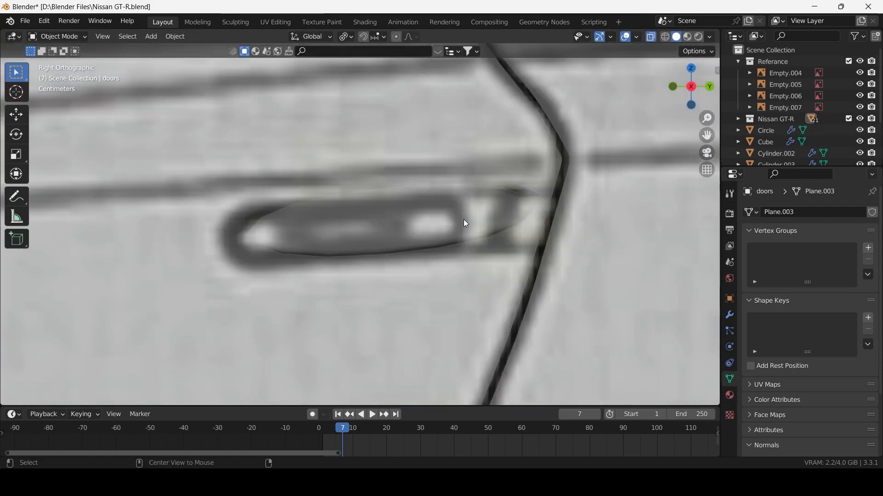
{"action": "key", "text": "alt+z"}
{"action": "scroll", "coordinate": [464, 220], "scroll_direction": "down", "scroll_amount": 4}
{"action": "key", "text": "Tab"}
{"action": "scroll", "coordinate": [464, 221], "scroll_direction": "up", "scroll_amount": 2}
{"action": "key", "text": "Tab"}
{"action": "key", "text": "Tab"}
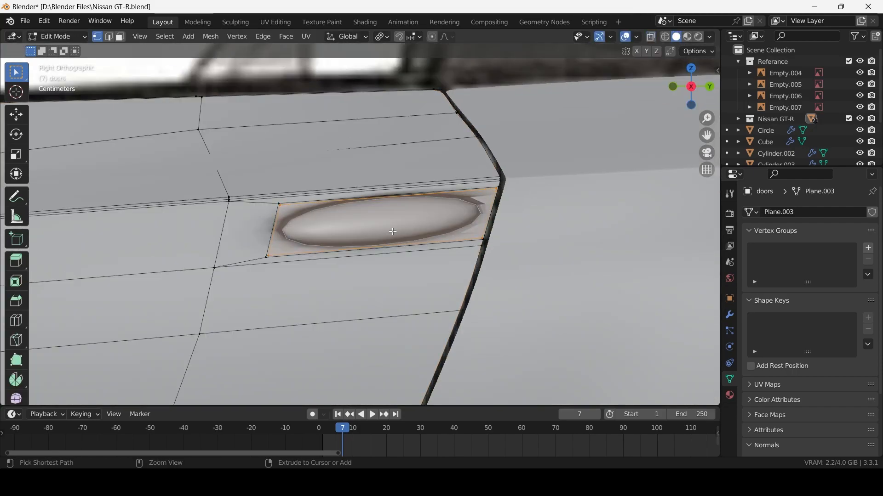
Step: Cut a centred edge loop at the handle's upper rear corner and delete its vertices
{"action": "scroll", "coordinate": [393, 231], "scroll_direction": "up", "scroll_amount": 1}
{"action": "middle_click_drag", "start_coordinate": [436, 226], "coordinate": [421, 247]}
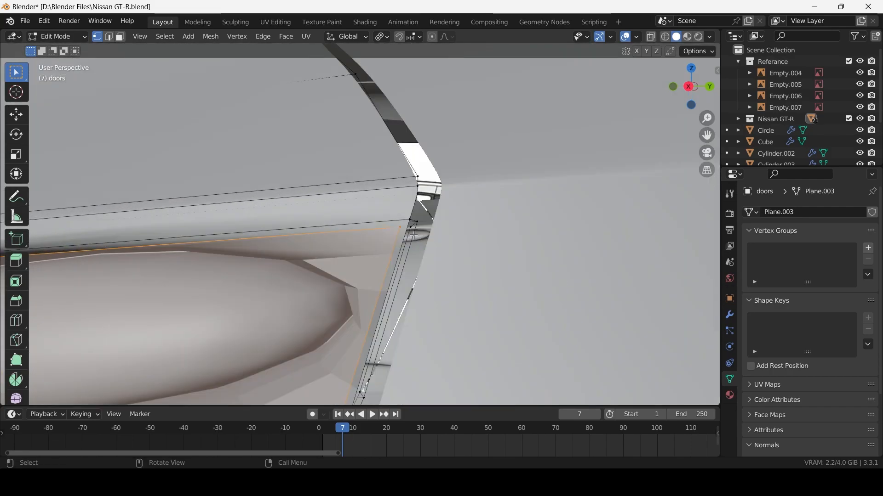
{"action": "key", "text": "ctrl+r"}
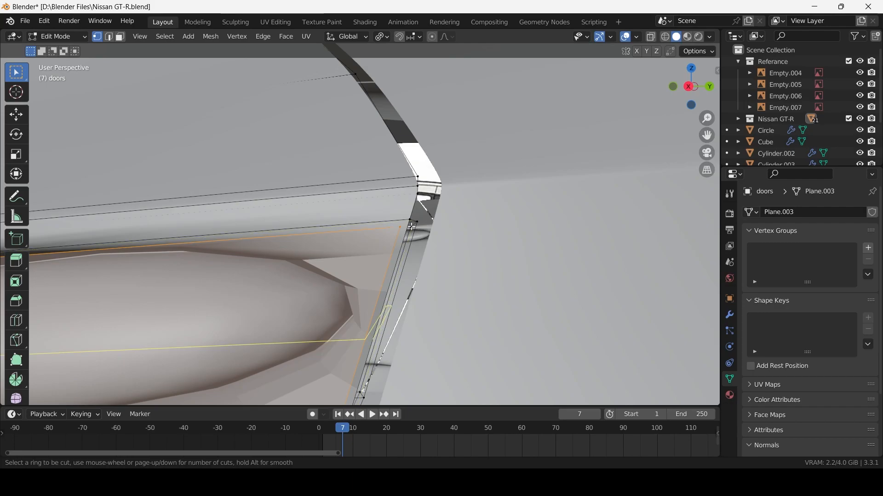
{"action": "left_click", "coordinate": [413, 224]}
{"action": "right_click", "coordinate": [412, 224]}
{"action": "key", "text": "x"}
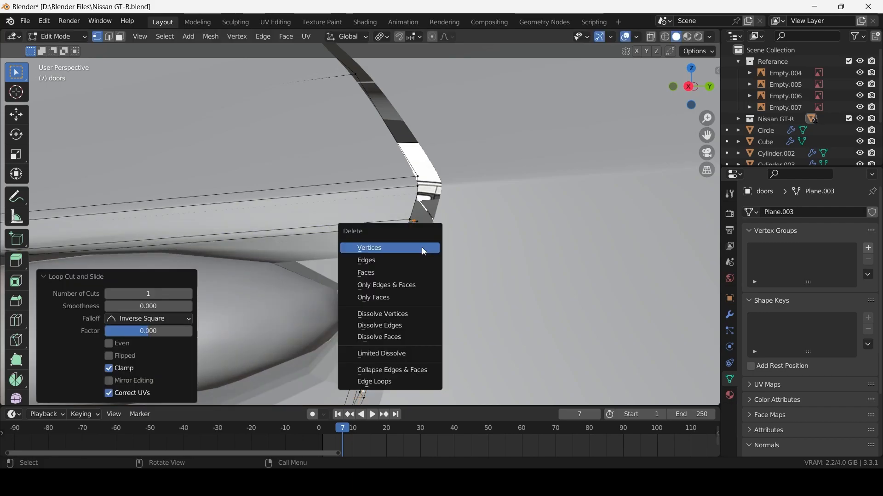
{"action": "left_click", "coordinate": [421, 247]}
Step: Cut another centred edge loop along the rear side of the handle recess and delete the selected vertices
{"action": "middle_click_drag", "start_coordinate": [418, 251], "coordinate": [436, 247]}
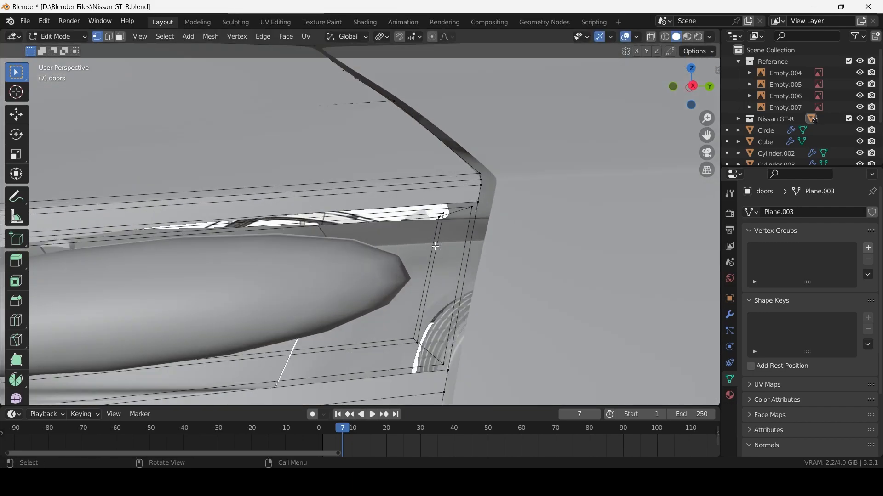
{"action": "key", "text": "ctrl+r"}
{"action": "left_click", "coordinate": [468, 274]}
{"action": "right_click", "coordinate": [468, 274]}
{"action": "key", "text": "g"}
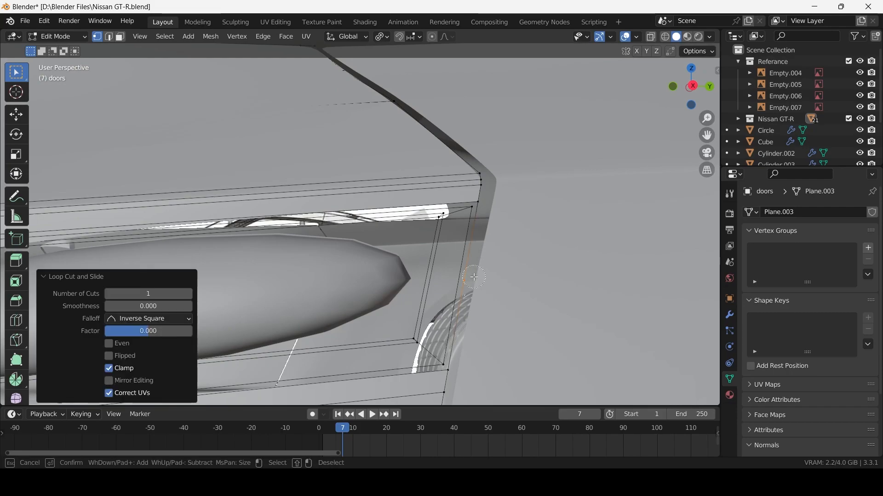
{"action": "right_click", "coordinate": [473, 277]}
{"action": "key", "text": "x"}
{"action": "left_click", "coordinate": [473, 277]}
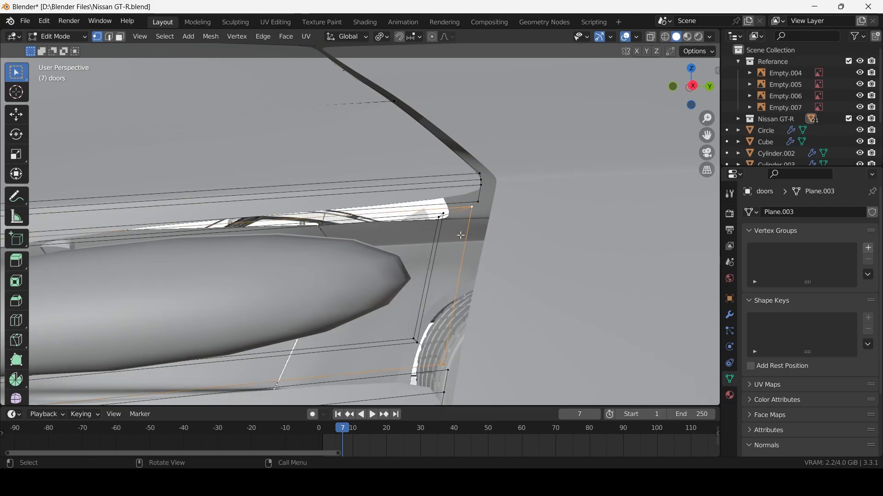
Step: Change the pivot point and scale the selected vertices at the handle's rear end to 0 along Y
{"action": "key", "text": "KP_3"}
{"action": "middle_click_drag", "start_coordinate": [461, 236], "coordinate": [501, 236]}
{"action": "key", "text": "b"}
{"action": "left_click_drag", "start_coordinate": [501, 236], "coordinate": [501, 237]}
{"action": "middle_click_drag", "start_coordinate": [501, 237], "coordinate": [512, 240]}
{"action": "left_click", "coordinate": [598, 261], "text": "shift"}
{"action": "type", "text": "sy0"}
{"action": "right_click", "coordinate": [596, 259]}
{"action": "key", "text": "period"}
{"action": "left_click", "coordinate": [551, 213]}
{"action": "type", "text": "s"}
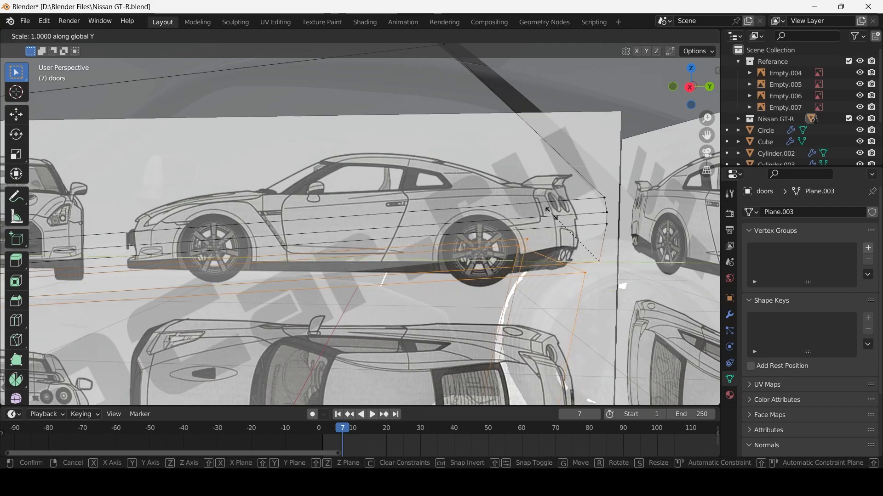
{"action": "type", "text": "y0"}
{"action": "key", "text": "Return"}
{"action": "key", "text": "KP_3"}
{"action": "key", "text": "alt+z"}
{"action": "key", "text": "alt+z"}
Step: Select the vertices at the handle's lower rear corner, scale them to 0 along Y and check the smoothed shape
{"action": "scroll", "coordinate": [378, 285], "scroll_direction": "down", "scroll_amount": 2}
{"action": "mouse_move", "coordinate": [388, 308]}
{"action": "middle_mouse_down", "text": "shift"}
{"action": "mouse_move", "coordinate": [379, 280]}
{"action": "mouse_move", "coordinate": [377, 293]}
{"action": "middle_mouse_up", "text": "shift"}
{"action": "left_click_drag", "start_coordinate": [377, 292], "coordinate": [437, 341]}
{"action": "left_click", "coordinate": [418, 354], "text": "shift"}
{"action": "type", "text": "sy0"}
{"action": "key", "text": "Return"}
{"action": "key", "text": "KP_3"}
{"action": "key", "text": "Tab"}
{"action": "scroll", "coordinate": [359, 333], "scroll_direction": "up", "scroll_amount": 4}
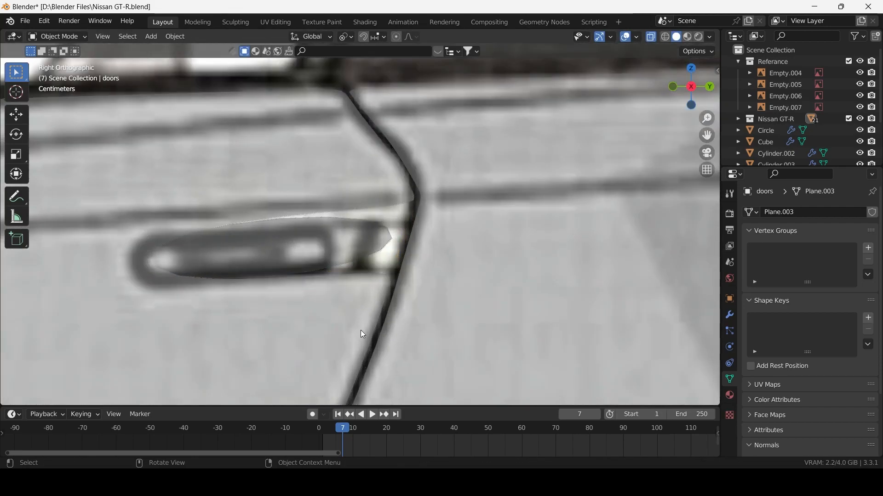
{"action": "key", "text": "Tab"}
{"action": "middle_click_drag", "start_coordinate": [357, 333], "coordinate": [363, 332]}
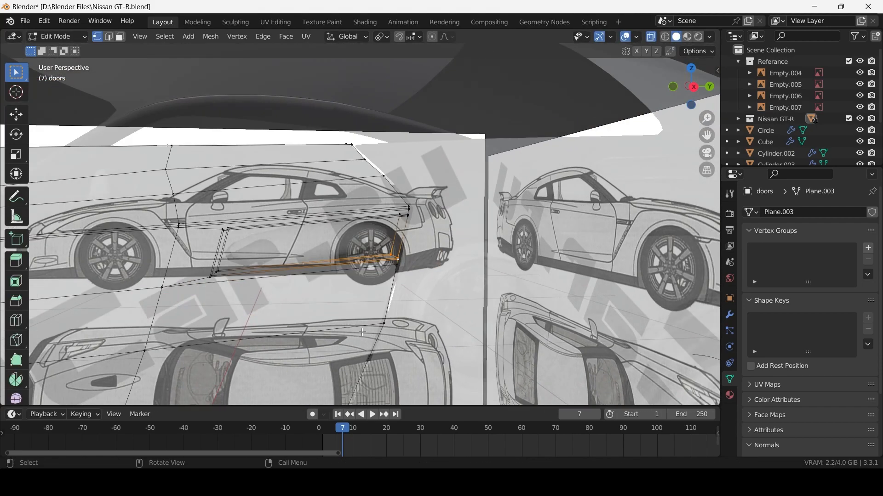
Step: Cut an edge loop into the handle recess and slide it close to the rear end with a factor of about 0.983
{"action": "key", "text": "alt+z"}
{"action": "key", "text": "ctrl+Right"}
{"action": "key", "text": "KP_3"}
{"action": "scroll", "coordinate": [363, 332], "scroll_direction": "up", "scroll_amount": 2}
{"action": "key", "text": "alt+z"}
{"action": "scroll", "coordinate": [362, 331], "scroll_direction": "up", "scroll_amount": 2}
{"action": "middle_click_drag", "start_coordinate": [362, 332], "coordinate": [300, 336], "text": "shift"}
{"action": "scroll", "coordinate": [299, 336], "scroll_direction": "down", "scroll_amount": 3}
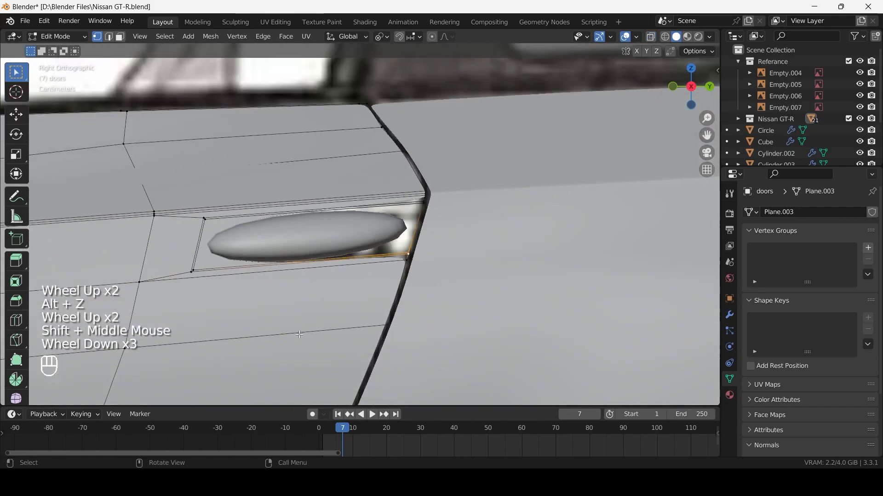
{"action": "key", "text": "ctrl+r"}
{"action": "left_click", "coordinate": [434, 205]}
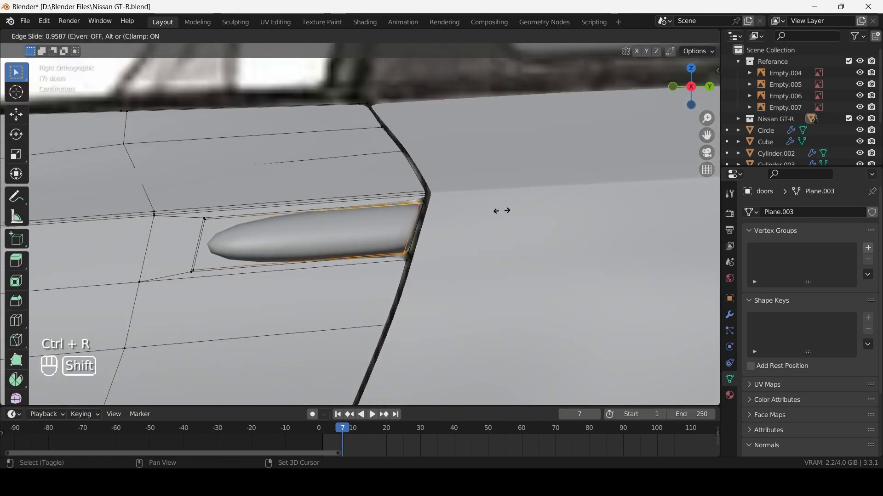
{"action": "left_click", "coordinate": [530, 219], "text": "shift"}
{"action": "scroll", "coordinate": [529, 219], "scroll_direction": "up", "scroll_amount": 2}
{"action": "scroll", "coordinate": [373, 229], "scroll_direction": "down", "scroll_amount": 2}
{"action": "middle_click_drag", "start_coordinate": [373, 230], "coordinate": [437, 229], "text": "shift"}
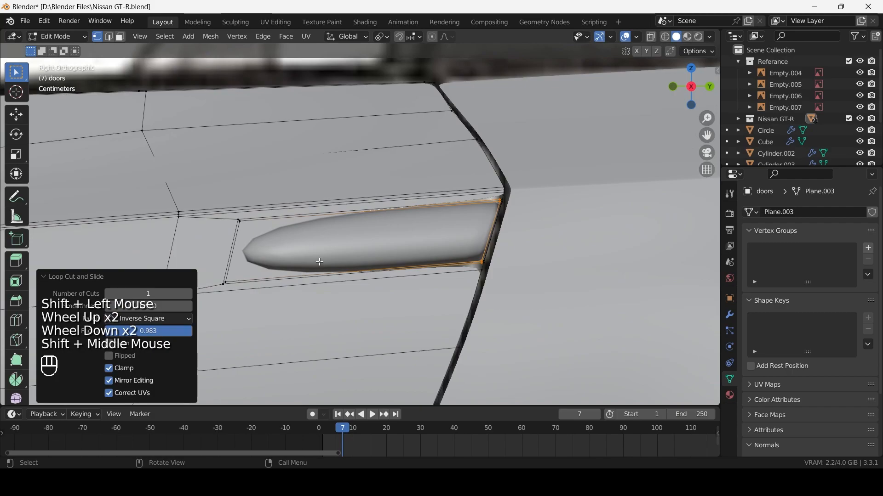
Step: Cut two lengthwise edge loops in the recess, at about factor 0.921 by its upper edge and -0.881 by its lower edge
{"action": "scroll", "coordinate": [352, 263], "scroll_direction": "up", "scroll_amount": 1}
{"action": "key", "text": "ctrl+r"}
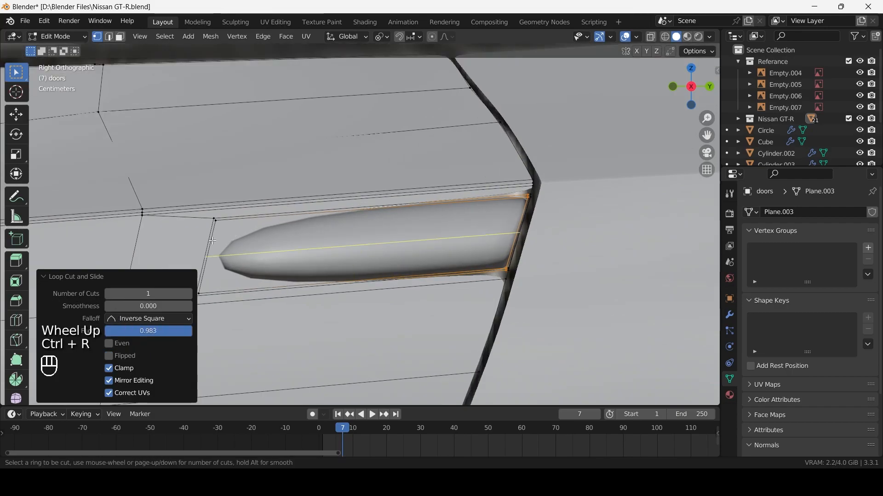
{"action": "left_click", "coordinate": [212, 241]}
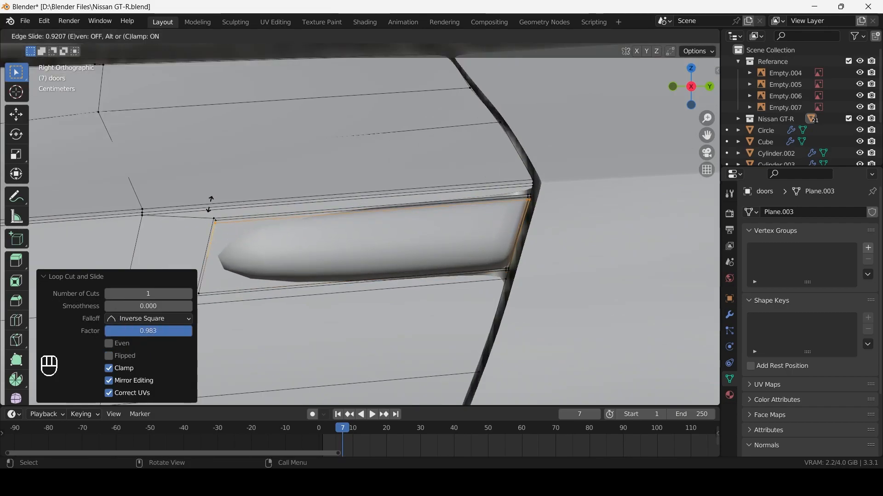
{"action": "left_click", "coordinate": [211, 202]}
{"action": "scroll", "coordinate": [211, 202], "scroll_direction": "down", "scroll_amount": 1}
{"action": "key", "text": "ctrl+r"}
{"action": "left_click", "coordinate": [247, 262]}
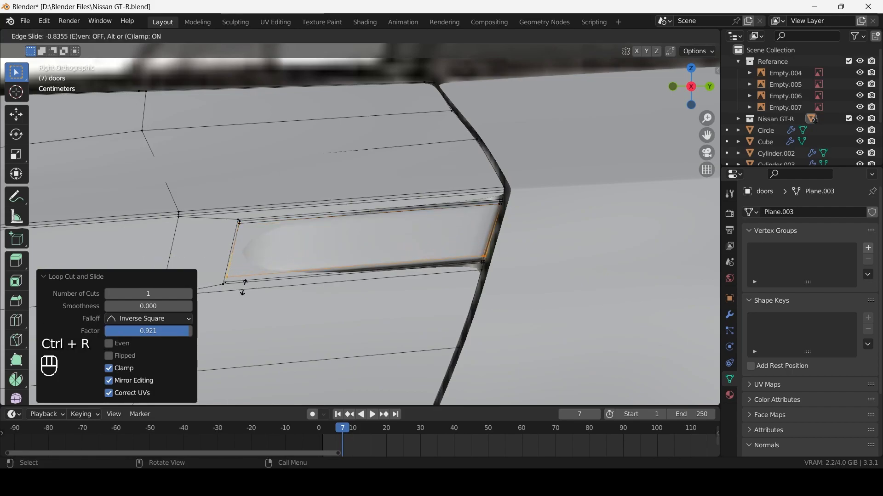
{"action": "left_click", "coordinate": [246, 290]}
Step: Cut two edge loops across the door ahead of the recess, one at about factor -0.740 near the lower line and one near the upper line
{"action": "middle_click_drag", "start_coordinate": [246, 290], "coordinate": [345, 283], "text": "shift"}
{"action": "scroll", "coordinate": [344, 283], "scroll_direction": "down", "scroll_amount": 1}
{"action": "key", "text": "ctrl+r"}
{"action": "left_click", "coordinate": [294, 269]}
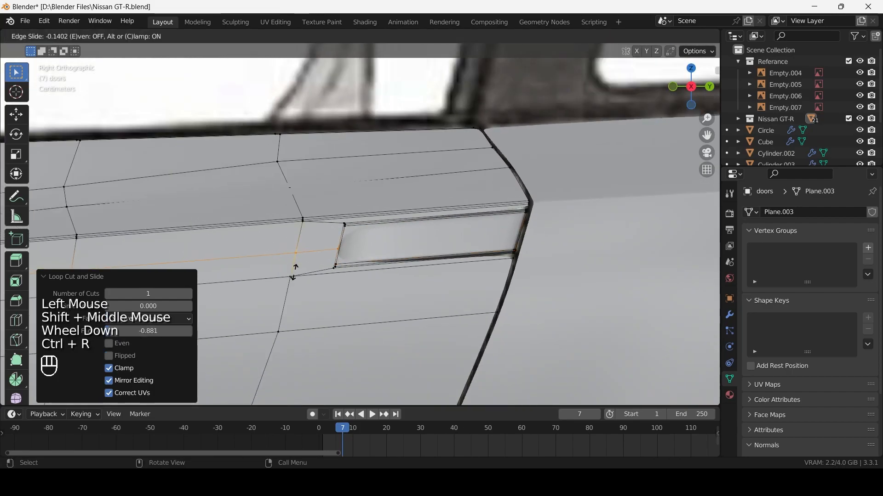
{"action": "left_click", "coordinate": [294, 289]}
{"action": "key", "text": "ctrl+r"}
{"action": "left_click", "coordinate": [305, 222]}
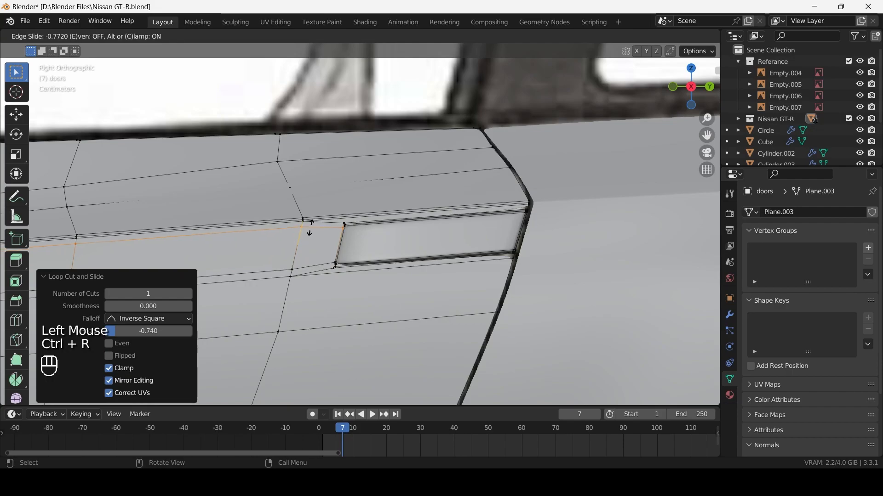
{"action": "left_click", "coordinate": [305, 225]}
{"action": "key", "text": "alt+z"}
{"action": "key", "text": "alt+z"}
Step: Check the smoothed door shape and cut an edge loop around the side walls of the handle recess
{"action": "key", "text": "Tab"}
{"action": "middle_click_drag", "start_coordinate": [305, 226], "coordinate": [260, 248]}
{"action": "scroll", "coordinate": [429, 267], "scroll_direction": "down", "scroll_amount": 1}
{"action": "scroll", "coordinate": [429, 267], "scroll_direction": "up", "scroll_amount": 1}
{"action": "key", "text": "Tab"}
{"action": "key", "text": "Tab"}
{"action": "key", "text": "Tab"}
{"action": "key", "text": "ctrl+r"}
{"action": "left_click", "coordinate": [522, 237]}
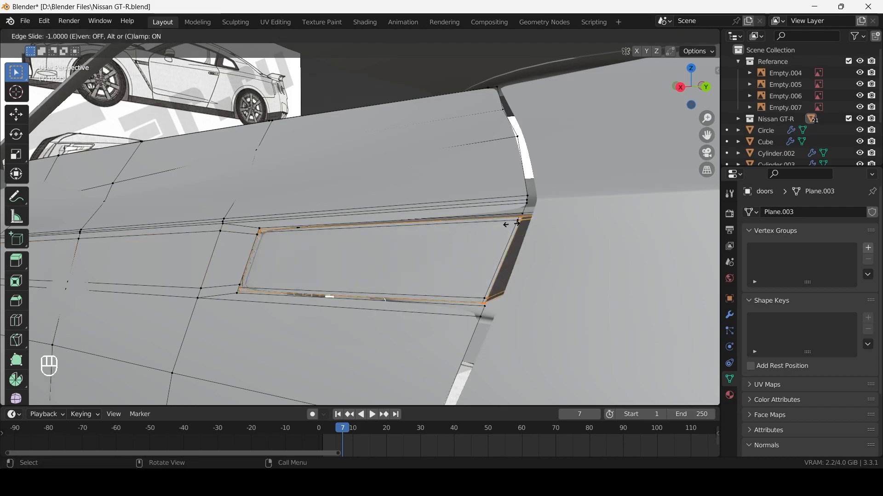
{"action": "left_click", "coordinate": [542, 223], "text": "shift"}
Step: Slide the upper edge loop of the recess floor downward in the right view to shape the front corner
{"action": "scroll", "coordinate": [542, 222], "scroll_direction": "down", "scroll_amount": 1}
{"action": "key", "text": "KP_3"}
{"action": "scroll", "coordinate": [408, 287], "scroll_direction": "up", "scroll_amount": 1}
{"action": "key", "text": "Tab"}
{"action": "scroll", "coordinate": [346, 276], "scroll_direction": "up", "scroll_amount": 1}
{"action": "key", "text": "Tab"}
{"action": "scroll", "coordinate": [289, 233], "scroll_direction": "up", "scroll_amount": 3}
{"action": "key", "text": "alt+z"}
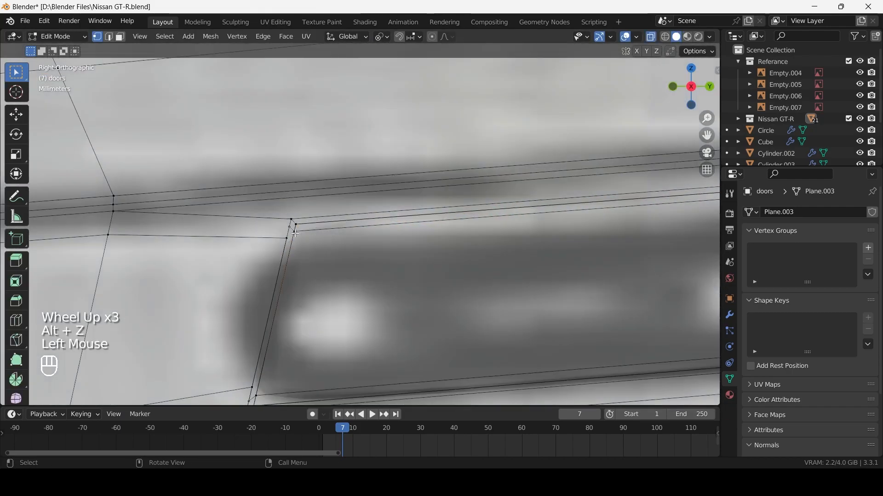
{"action": "key", "text": "alt+z"}
{"action": "key", "text": "g"}
{"action": "key", "text": "g"}
{"action": "key", "text": "shift"}
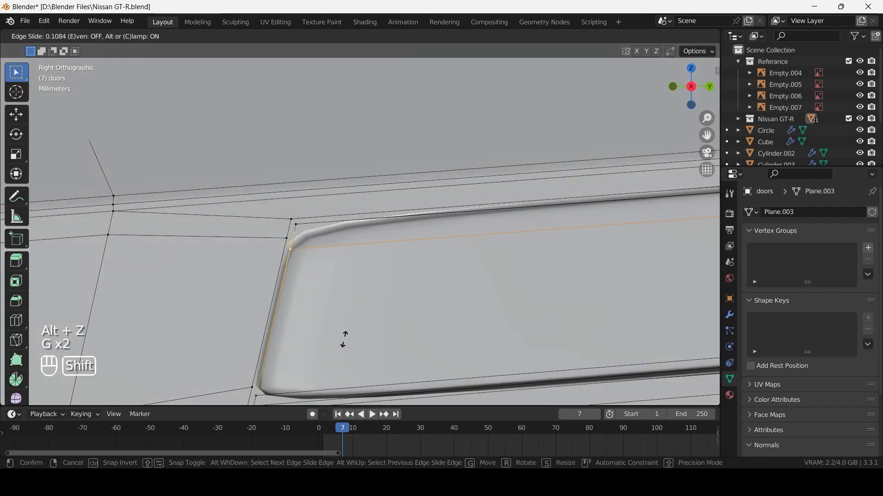
{"action": "left_click", "coordinate": [358, 380], "text": "shift"}
Step: Slide the lower edge loop of the recess floor upward
{"action": "left_click", "coordinate": [339, 366], "text": "alt"}
{"action": "key", "text": "g"}
{"action": "key", "text": "g"}
{"action": "key", "text": "shift"}
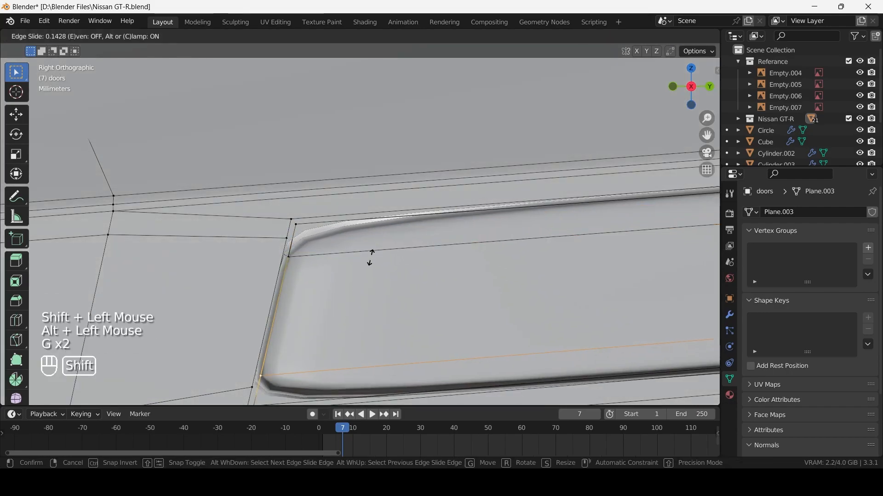
{"action": "left_click", "coordinate": [425, 136], "text": "shift"}
Step: Slide the lower door edge loop ahead of the handle upward, then readjust the recess floor's lower loop and check the smoothed shape
{"action": "scroll", "coordinate": [294, 324], "scroll_direction": "down", "scroll_amount": 2}
{"action": "middle_click_drag", "start_coordinate": [295, 324], "coordinate": [308, 329], "text": "shift"}
{"action": "key", "text": "g"}
{"action": "key", "text": "g"}
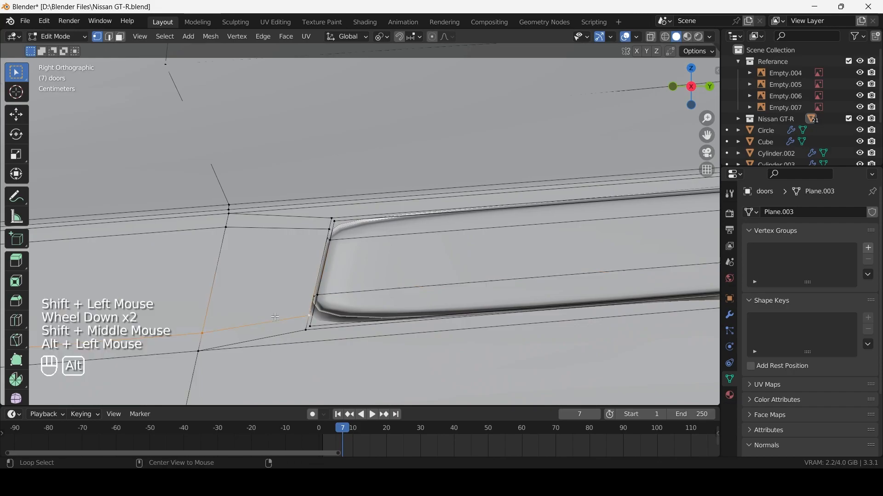
{"action": "left_click", "coordinate": [309, 319], "text": "shift"}
{"action": "left_click", "coordinate": [321, 304], "text": "alt"}
{"action": "key", "text": "g"}
{"action": "key", "text": "g"}
{"action": "left_click", "coordinate": [313, 350], "text": "shift"}
{"action": "scroll", "coordinate": [312, 351], "scroll_direction": "down", "scroll_amount": 2}
{"action": "key", "text": "Tab"}
{"action": "middle_click_drag", "start_coordinate": [313, 350], "coordinate": [308, 312]}
{"action": "scroll", "coordinate": [382, 333], "scroll_direction": "up", "scroll_amount": 1}
Step: Slide the edge loop that runs around the recess's side walls and check the smoothed result
{"action": "key", "text": "Tab"}
{"action": "left_click", "coordinate": [308, 313], "text": "alt"}
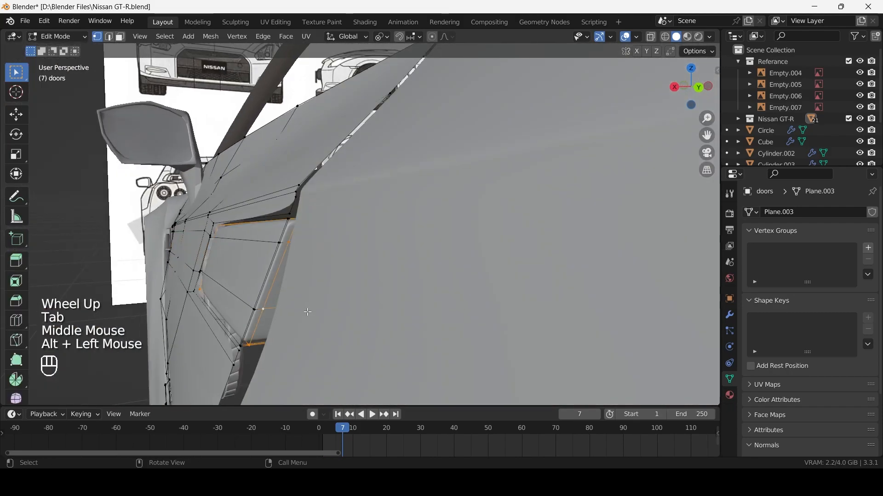
{"action": "key", "text": "g"}
{"action": "key", "text": "g"}
{"action": "left_click", "coordinate": [623, 307], "text": "shift"}
{"action": "scroll", "coordinate": [412, 321], "scroll_direction": "down", "scroll_amount": 3}
{"action": "key", "text": "Tab"}
{"action": "middle_click_drag", "start_coordinate": [412, 321], "coordinate": [502, 311]}
{"action": "key", "text": "Tab"}
{"action": "key", "text": "KP_3"}
{"action": "scroll", "coordinate": [531, 332], "scroll_direction": "up", "scroll_amount": 2}
{"action": "scroll", "coordinate": [392, 247], "scroll_direction": "down", "scroll_amount": 1}
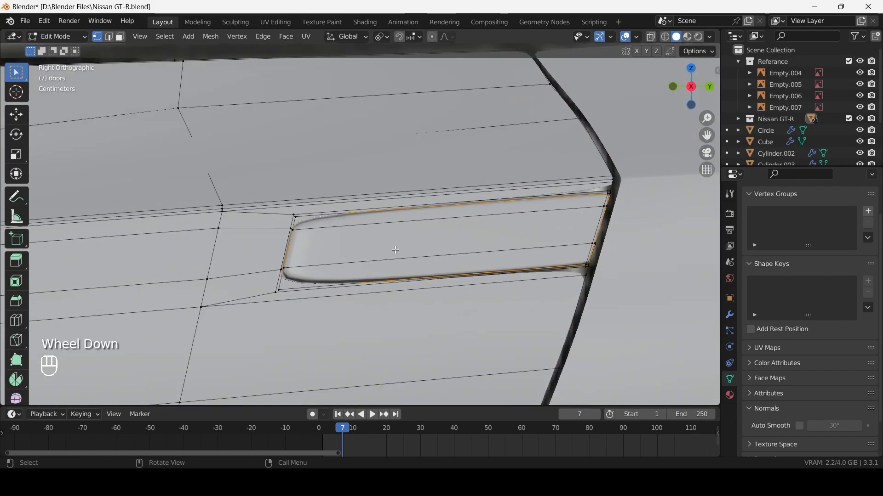
Step: Cut a crosswise edge loop through the recess where the reference handle's rear end lies
{"action": "left_click", "coordinate": [408, 241]}
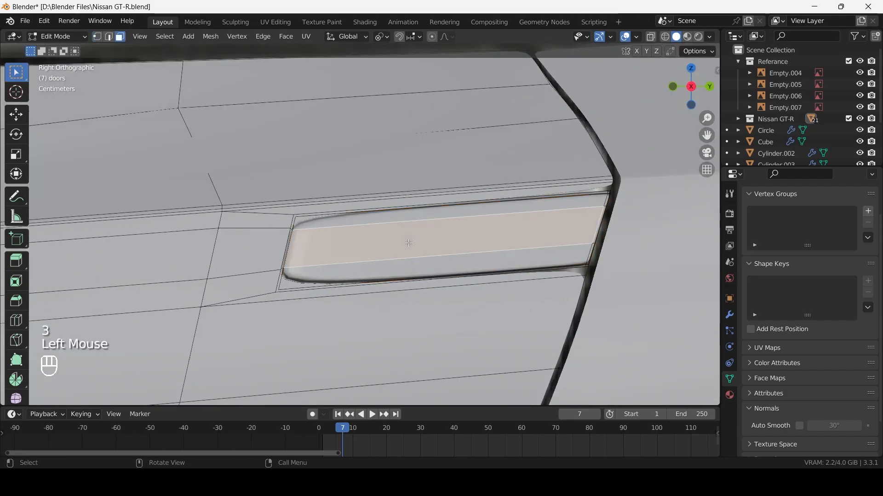
{"action": "key", "text": "alt+z"}
{"action": "key", "text": "alt+z"}
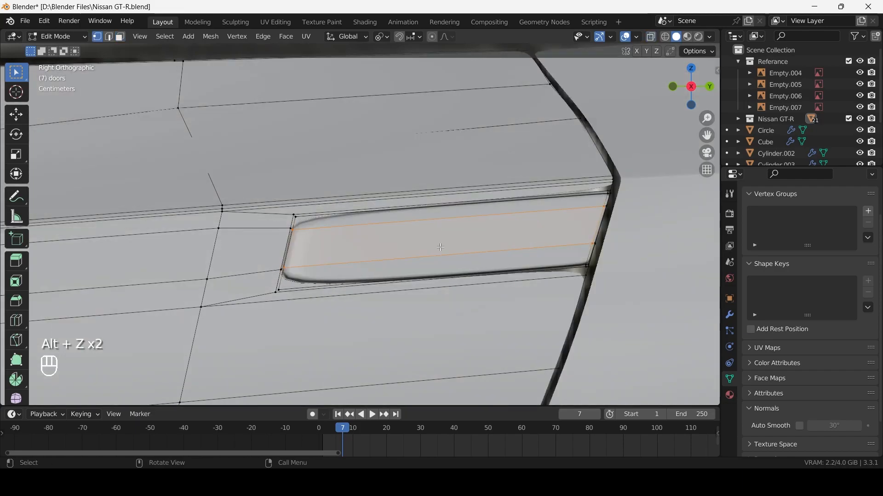
{"action": "key", "text": "ctrl+r"}
{"action": "left_click_drag", "start_coordinate": [520, 262], "coordinate": [523, 242]}
Step: Inset the long middle face of the recess floor with a thickness of about 0.003365 m
{"action": "key", "text": "3"}
{"action": "left_click", "coordinate": [459, 228]}
{"action": "key", "text": "alt+z"}
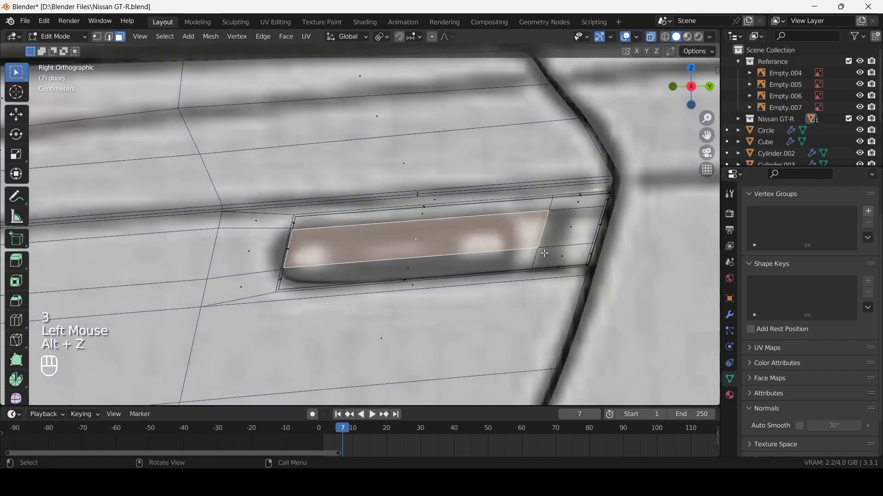
{"action": "key", "text": "i"}
{"action": "left_click", "coordinate": [453, 243], "text": "shift"}
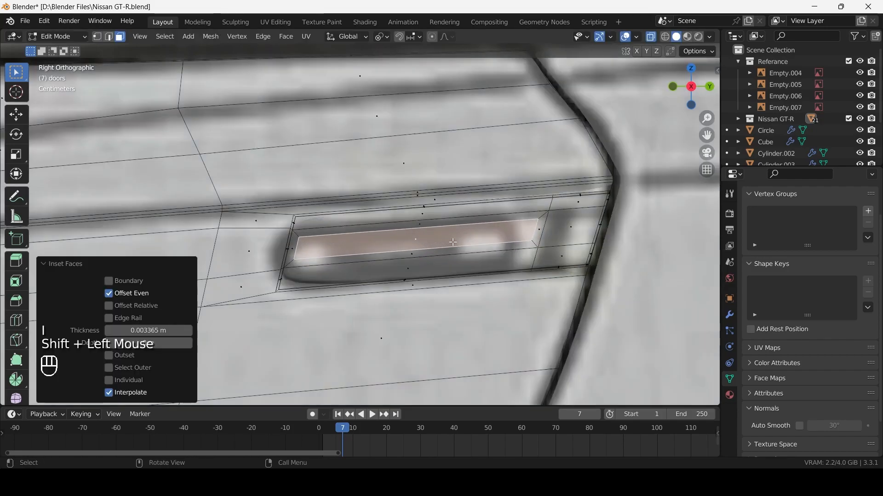
{"action": "scroll", "coordinate": [337, 243], "scroll_direction": "up", "scroll_amount": 2}
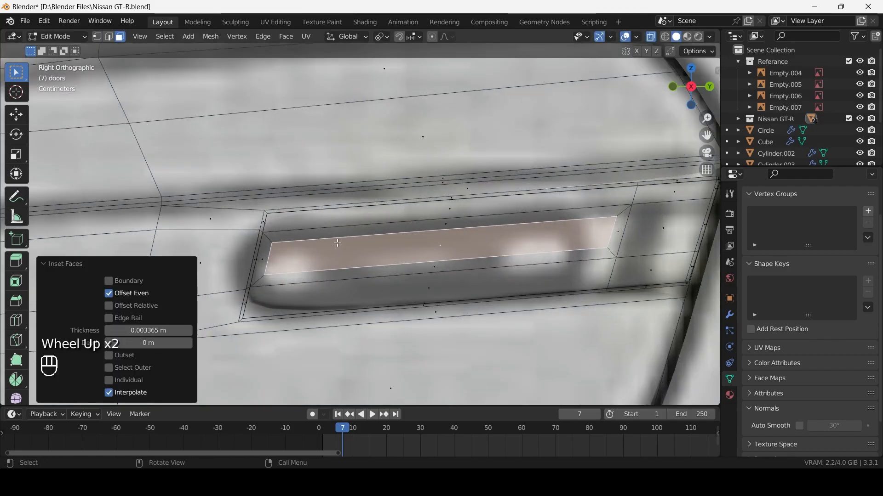
Step: Cut a centred lengthwise edge loop through the inset face
{"action": "key", "text": "1"}
{"action": "scroll", "coordinate": [337, 244], "scroll_direction": "down", "scroll_amount": 1}
{"action": "key", "text": "ctrl+r"}
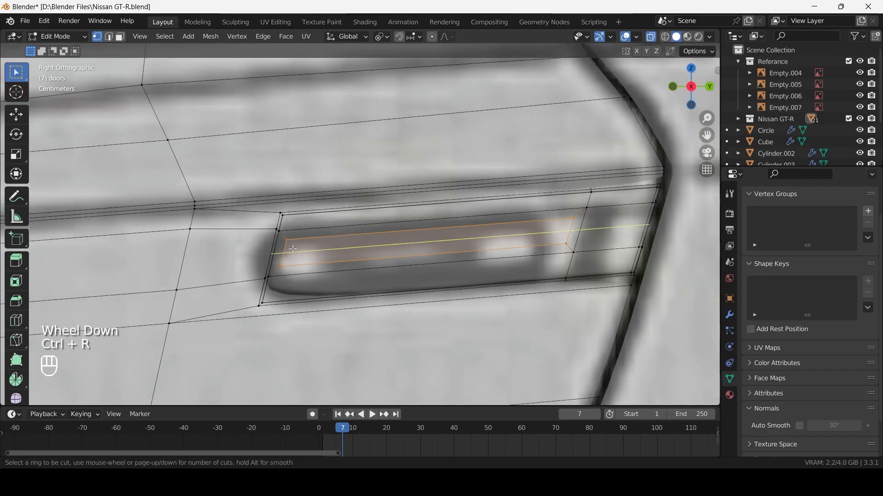
{"action": "left_click", "coordinate": [294, 249]}
{"action": "right_click", "coordinate": [294, 250]}
Step: Slide the two front corner vertices and the two rear corner vertices of the inset area inward along its long edges
{"action": "left_click", "coordinate": [287, 239]}
{"action": "left_click", "coordinate": [281, 267], "text": "shift"}
{"action": "key", "text": "g"}
{"action": "key", "text": "g"}
{"action": "left_click", "coordinate": [357, 258], "text": "shift"}
{"action": "left_click", "coordinate": [574, 218]}
{"action": "left_click", "coordinate": [565, 243], "text": "shift"}
{"action": "key", "text": "g"}
{"action": "key", "text": "g"}
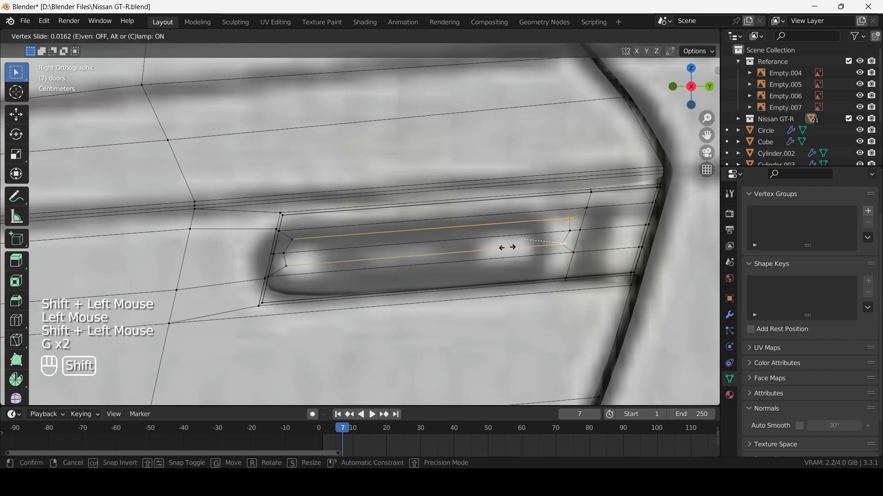
{"action": "left_click", "coordinate": [510, 248], "text": "shift"}
{"action": "key", "text": "3"}
{"action": "left_click", "coordinate": [434, 236]}
{"action": "left_click", "coordinate": [432, 249], "text": "shift"}
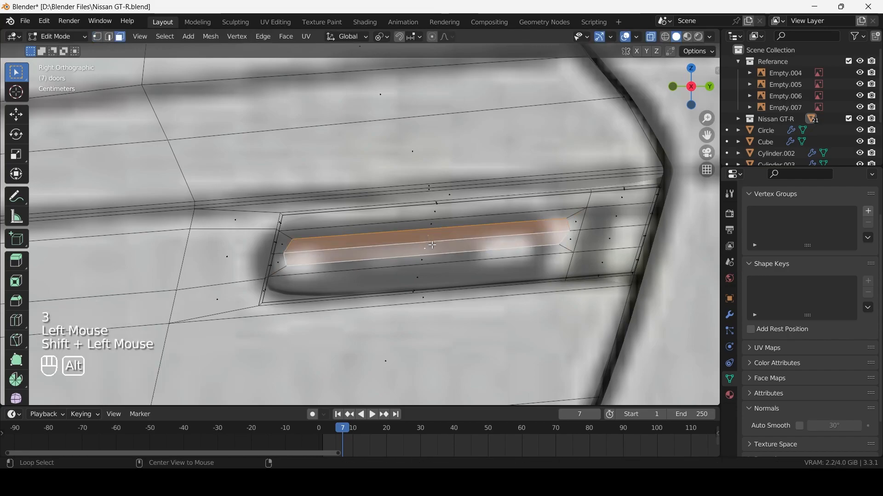
{"action": "key", "text": "alt+z"}
{"action": "scroll", "coordinate": [433, 246], "scroll_direction": "down", "scroll_amount": 2}
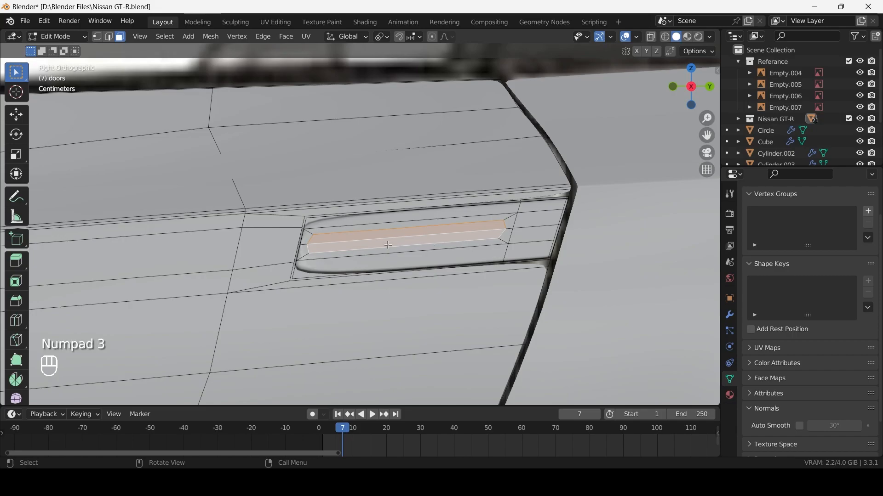
{"action": "scroll", "coordinate": [402, 245], "scroll_direction": "up", "scroll_amount": 2}
{"action": "middle_click_drag", "start_coordinate": [402, 245], "coordinate": [459, 251]}
{"action": "scroll", "coordinate": [458, 251], "scroll_direction": "down", "scroll_amount": 2}
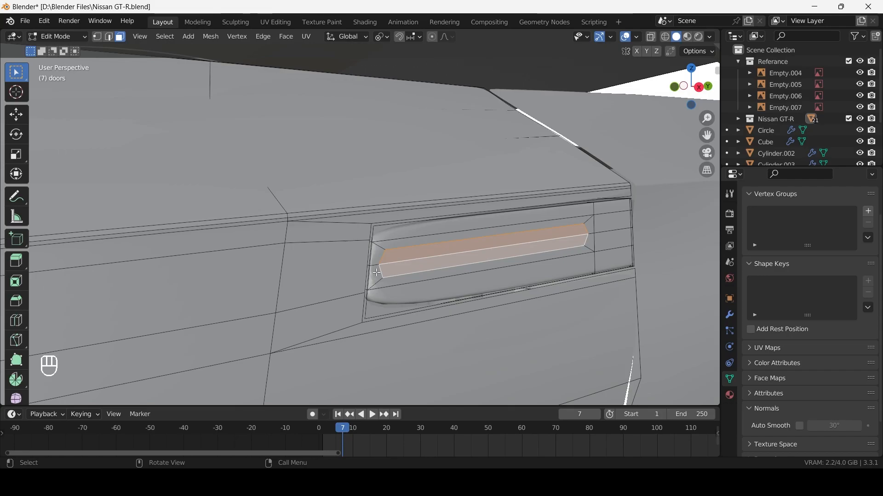
{"action": "key", "text": "s"}
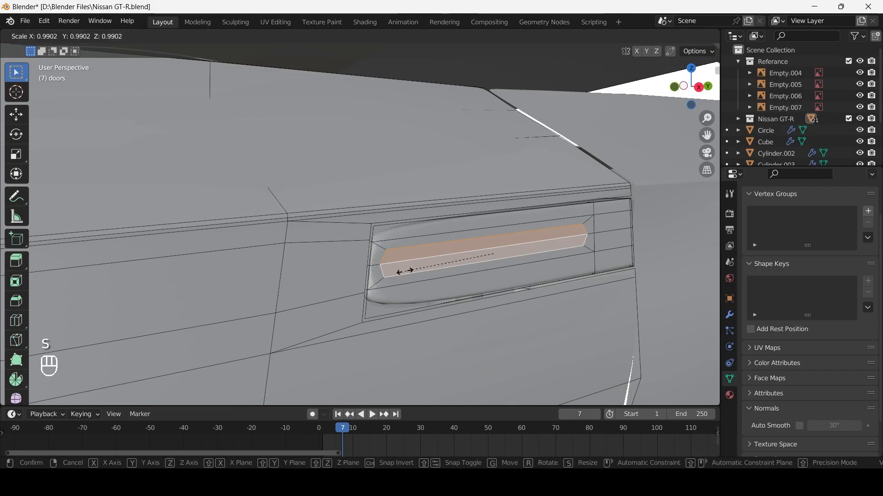
{"action": "right_click", "coordinate": [375, 323], "text": "shift"}
{"action": "key", "text": "s"}
{"action": "key", "text": "z"}
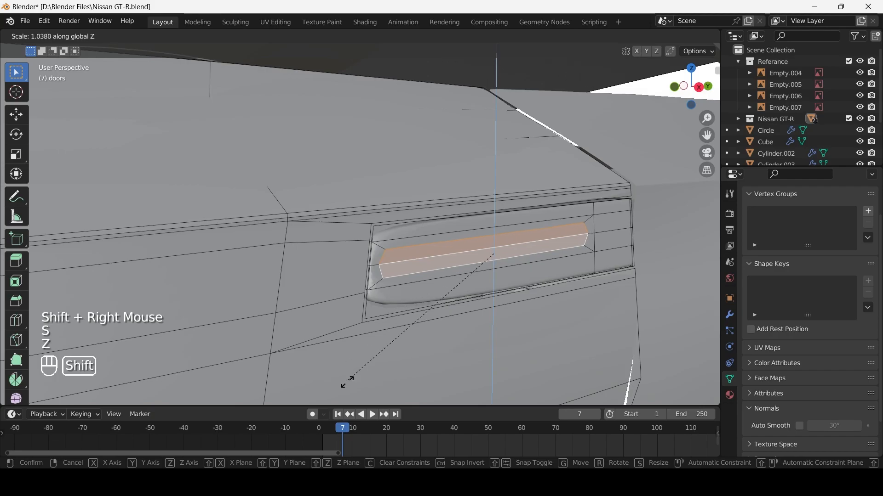
{"action": "right_click", "coordinate": [268, 223], "text": "shift"}
Step: Slide the upper long edge of the inset handle area outward with a factor of about 0.455
{"action": "left_click", "coordinate": [398, 249], "text": "alt"}
{"action": "key", "text": "1"}
{"action": "left_click", "coordinate": [469, 239], "text": "alt"}
{"action": "key", "text": "g"}
{"action": "key", "text": "g"}
{"action": "left_click", "coordinate": [660, 221], "text": "shift"}
Step: Change the pivot point and scale the inset area's upper long edge down along Y
{"action": "key", "text": "s"}
{"action": "key", "text": "y"}
{"action": "right_click", "coordinate": [612, 221]}
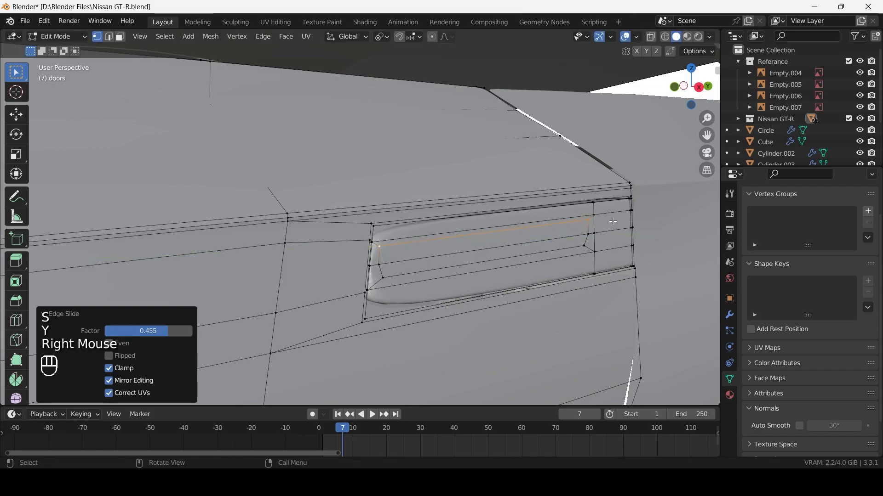
{"action": "key", "text": "period"}
{"action": "left_click", "coordinate": [618, 291]}
{"action": "key", "text": "s"}
{"action": "key", "text": "y"}
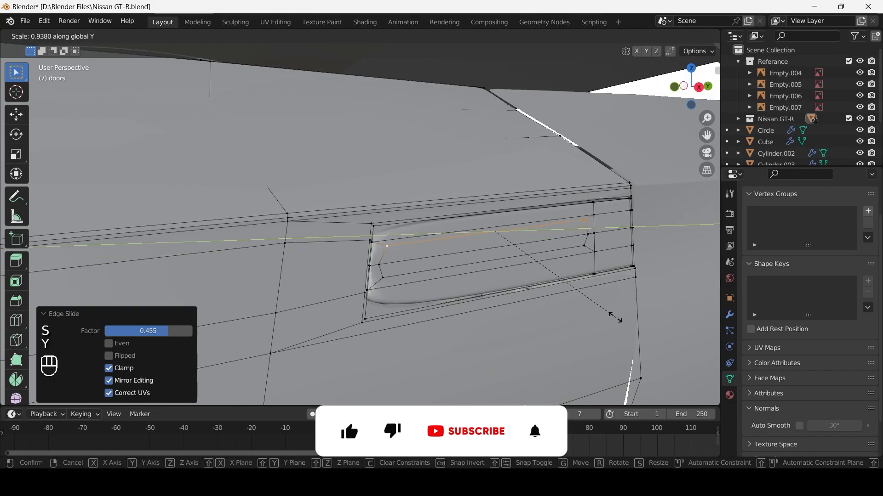
{"action": "left_click", "coordinate": [597, 311]}
Step: Slide the inset area's lower long edge downward and scale it to about 0.824 along Y
{"action": "left_click", "coordinate": [488, 259], "text": "alt"}
{"action": "key", "text": "g"}
{"action": "key", "text": "g"}
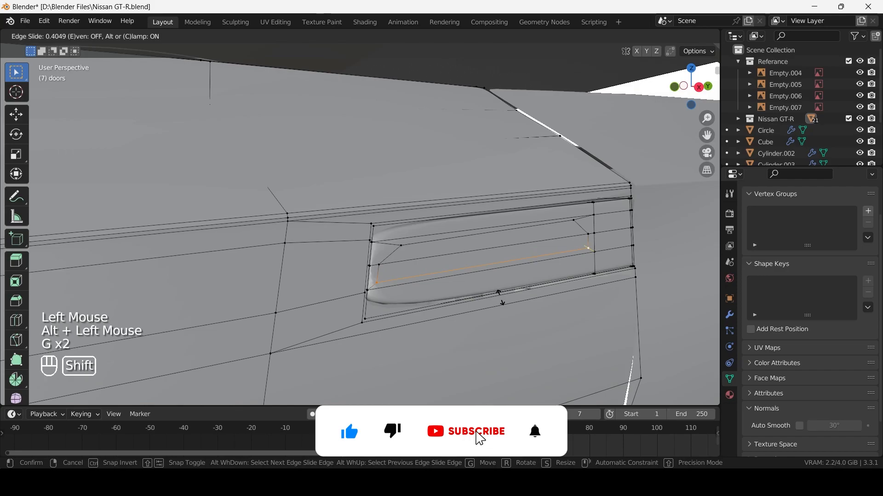
{"action": "left_click", "coordinate": [618, 296], "text": "shift"}
{"action": "key", "text": "s"}
{"action": "key", "text": "y"}
{"action": "left_click", "coordinate": [618, 296]}
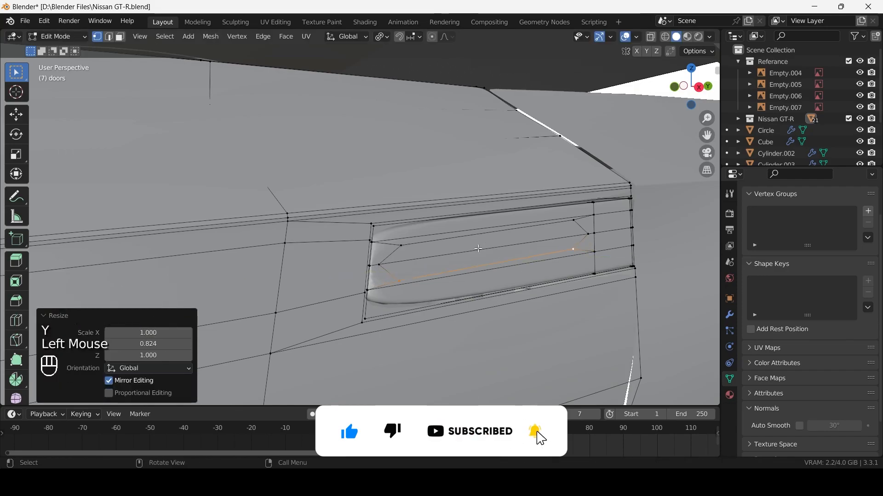
Step: Move the lower long edge of the inset handle faces along X
{"action": "key", "text": "3"}
{"action": "left_click", "coordinate": [478, 249]}
{"action": "left_click", "coordinate": [460, 271], "text": "shift"}
{"action": "key", "text": "alt+z"}
{"action": "middle_click_drag", "start_coordinate": [460, 271], "coordinate": [562, 324]}
{"action": "key", "text": "alt+z"}
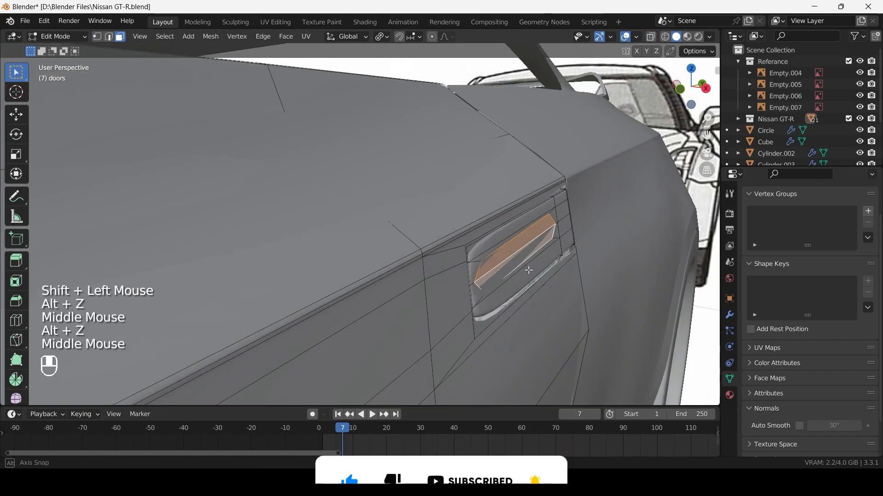
{"action": "scroll", "coordinate": [562, 324], "scroll_direction": "up", "scroll_amount": 2}
{"action": "key", "text": "1"}
{"action": "left_click", "coordinate": [604, 318]}
{"action": "key", "text": "g"}
{"action": "key", "text": "x"}
{"action": "left_click", "coordinate": [619, 319], "text": "shift"}
Step: Move the middle lengthwise edge of the inset handle area along X
{"action": "left_click", "coordinate": [560, 284]}
{"action": "key", "text": "g"}
{"action": "key", "text": "x"}
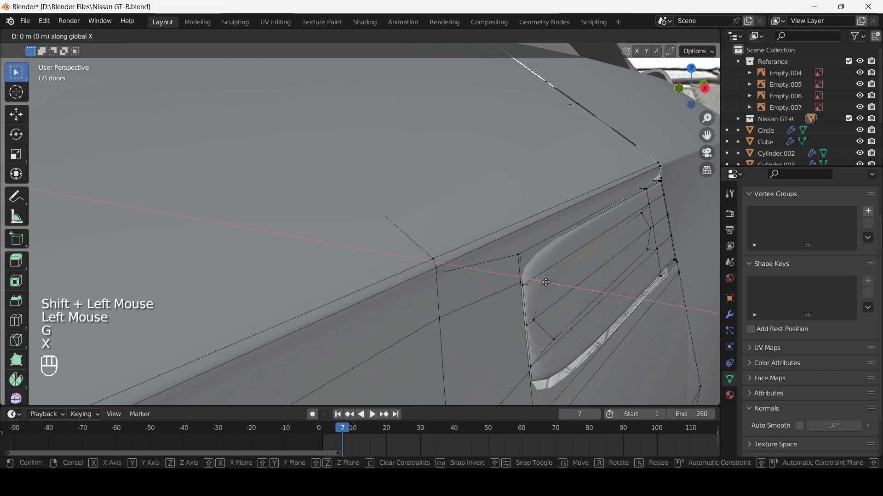
{"action": "left_click", "coordinate": [585, 267], "text": "shift"}
Step: Extrude the two inset handle faces inward by about -0.01 m along X to form the recess
{"action": "key", "text": "3"}
{"action": "left_click", "coordinate": [588, 270]}
{"action": "left_click", "coordinate": [591, 275], "text": "shift"}
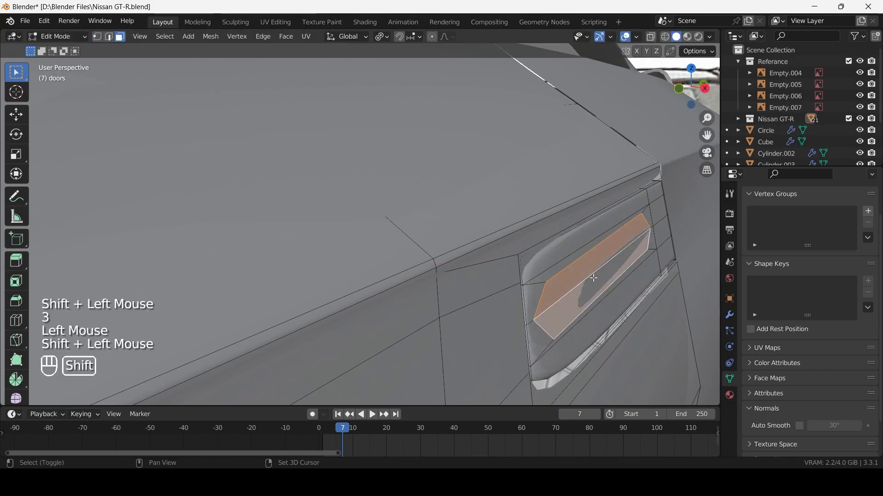
{"action": "key", "text": "e"}
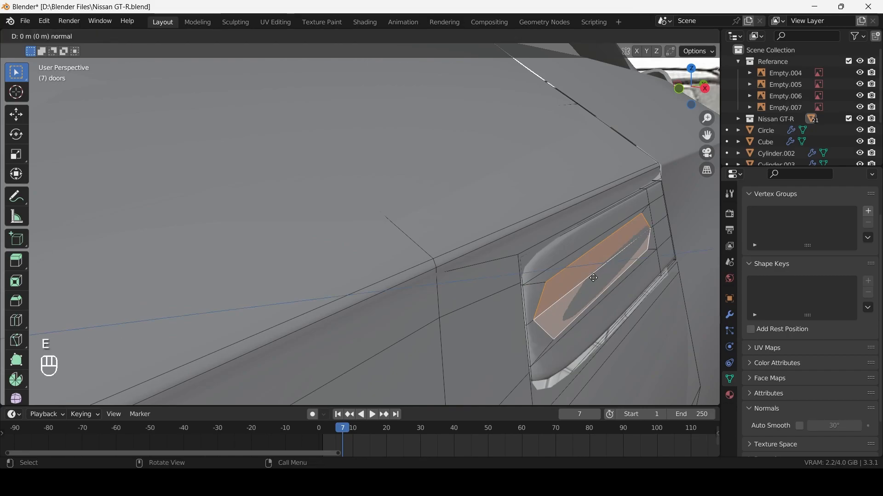
{"action": "key", "text": "x"}
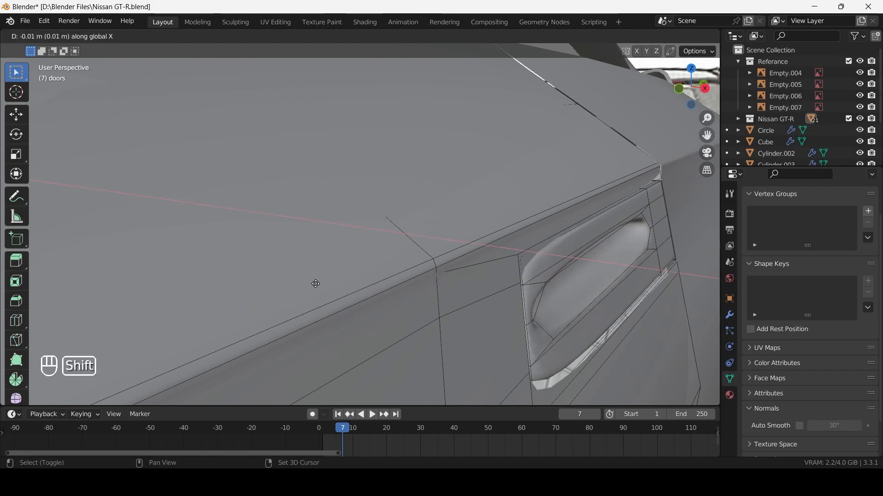
{"action": "left_click", "coordinate": [301, 284], "text": "shift"}
Step: Adjust the depth of the extruded recess floor faces along X
{"action": "key", "text": "alt+z"}
{"action": "middle_click_drag", "start_coordinate": [303, 285], "coordinate": [582, 255]}
{"action": "key", "text": "g"}
{"action": "key", "text": "x"}
{"action": "left_click", "coordinate": [608, 223], "text": "shift"}
{"action": "key", "text": "alt+z"}
{"action": "middle_click_drag", "start_coordinate": [530, 190], "coordinate": [643, 230]}
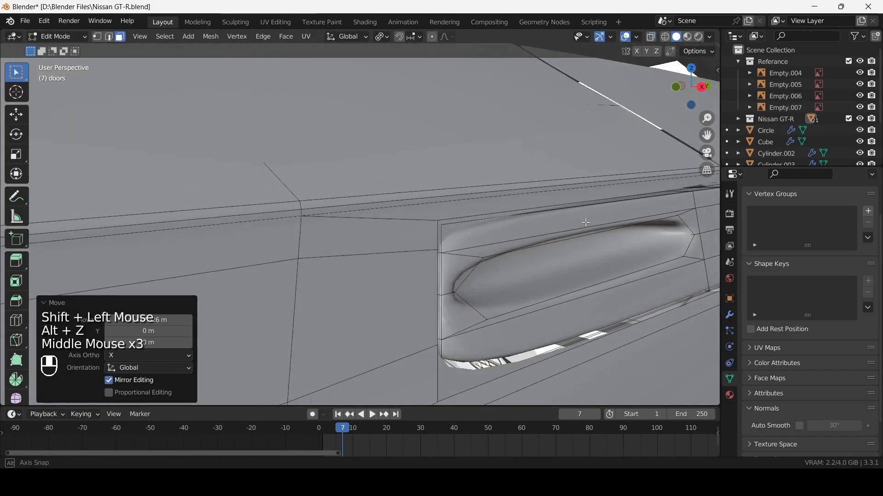
Step: Add one loop cut around the handle recess with a slide factor of about 0.762
{"action": "key", "text": "ctrl+r"}
{"action": "left_click", "coordinate": [694, 239]}
{"action": "left_click", "coordinate": [701, 242], "text": "shift"}
{"action": "middle_click_drag", "start_coordinate": [701, 242], "coordinate": [460, 230]}
{"action": "scroll", "coordinate": [459, 230], "scroll_direction": "down", "scroll_amount": 2}
Step: Add a loop cut near each end of the handle panel, sliding the front one to about 0.867
{"action": "key", "text": "ctrl+r"}
{"action": "left_click", "coordinate": [453, 233]}
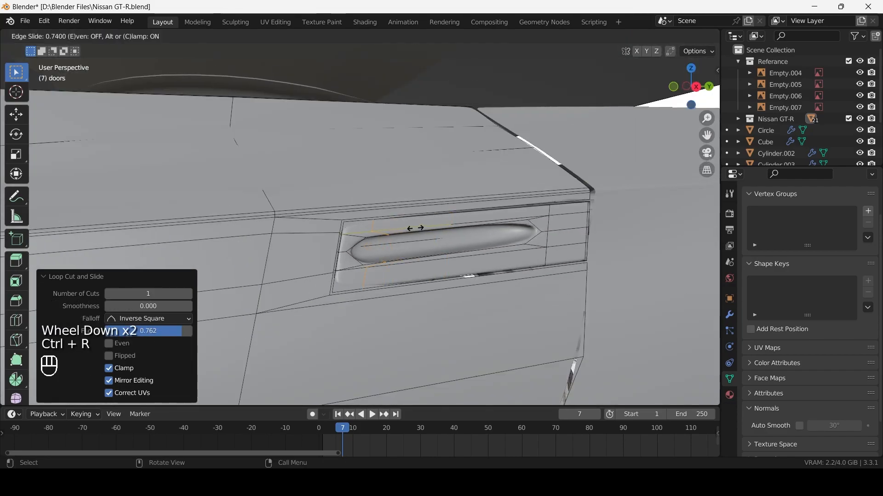
{"action": "left_click", "coordinate": [403, 226]}
{"action": "key", "text": "ctrl+r"}
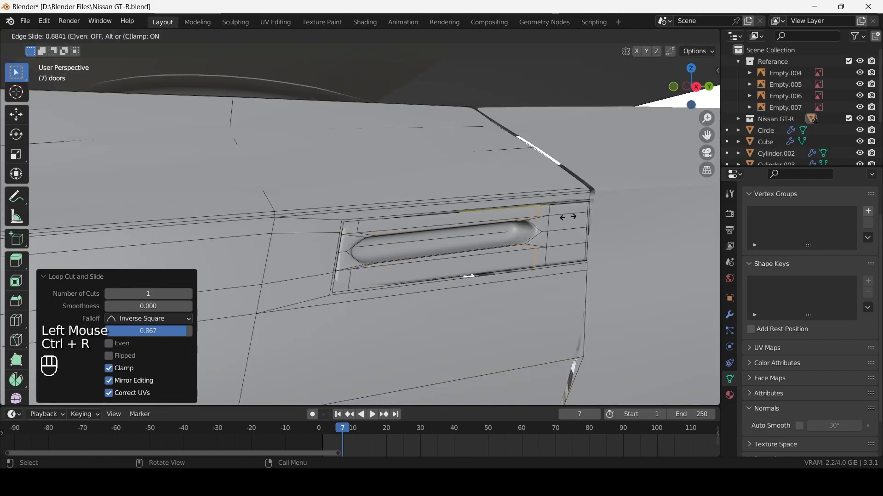
{"action": "left_click", "coordinate": [577, 219]}
{"action": "scroll", "coordinate": [504, 232], "scroll_direction": "down", "scroll_amount": 1}
{"action": "key", "text": "Tab"}
{"action": "scroll", "coordinate": [504, 231], "scroll_direction": "up", "scroll_amount": 1}
{"action": "middle_click_drag", "start_coordinate": [503, 232], "coordinate": [478, 230]}
{"action": "scroll", "coordinate": [479, 230], "scroll_direction": "up", "scroll_amount": 2}
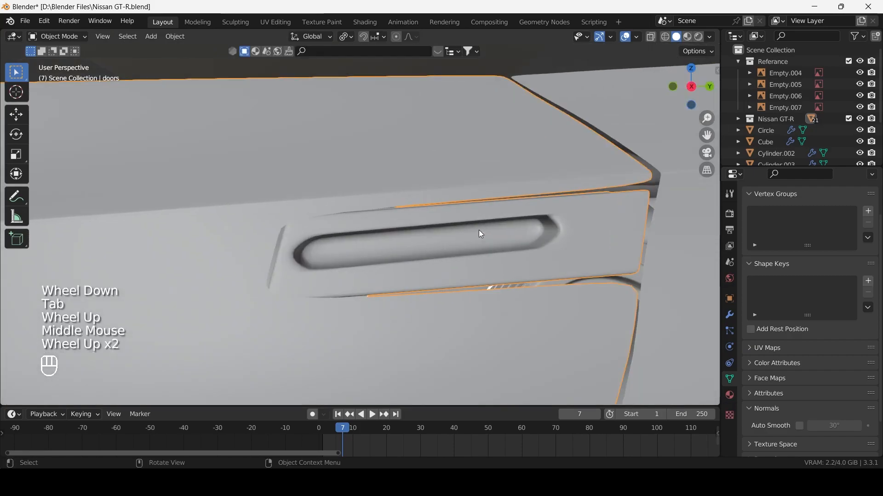
Step: Edge-slide the loop cut at the rear end of the handle panel and return to Object Mode
{"action": "key", "text": "Tab"}
{"action": "key", "text": "g"}
{"action": "key", "text": "g"}
{"action": "left_click", "coordinate": [495, 233], "text": "shift"}
{"action": "key", "text": "Tab"}
{"action": "scroll", "coordinate": [489, 233], "scroll_direction": "down", "scroll_amount": 2}
{"action": "scroll", "coordinate": [489, 233], "scroll_direction": "up", "scroll_amount": 2}
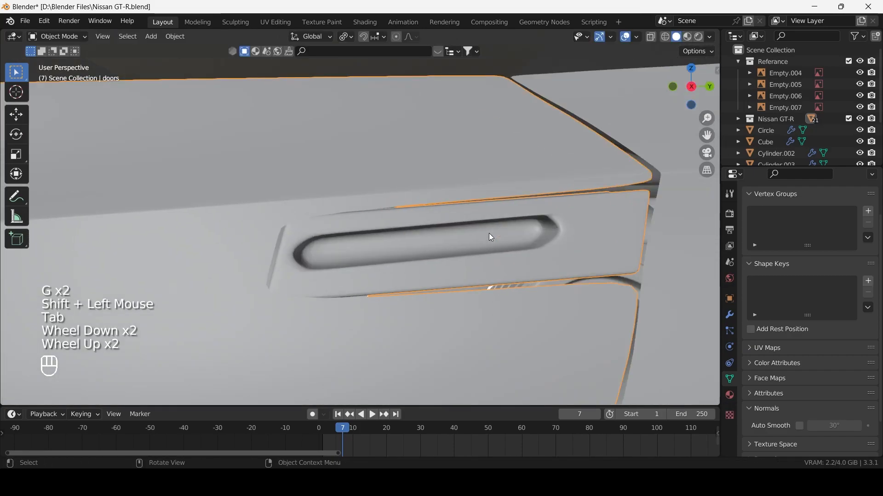
Step: Duplicate the two recess floor faces and move the copy about 0.0177 m outward along X
{"action": "key", "text": "Tab"}
{"action": "scroll", "coordinate": [487, 234], "scroll_direction": "up", "scroll_amount": 1}
{"action": "left_click", "coordinate": [483, 237]}
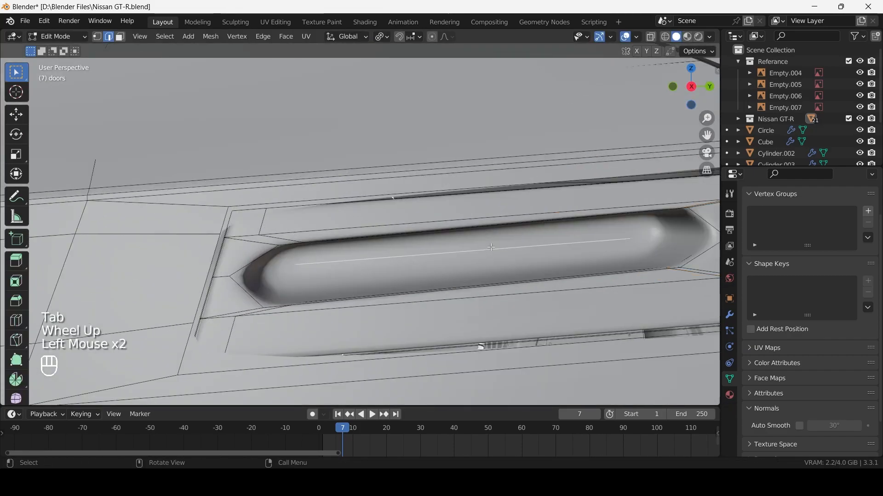
{"action": "left_click", "coordinate": [491, 249]}
{"action": "left_click", "coordinate": [491, 249], "text": "shift"}
{"action": "key", "text": "alt+z"}
{"action": "key", "text": "alt+z"}
{"action": "middle_click_drag", "start_coordinate": [496, 253], "coordinate": [547, 274]}
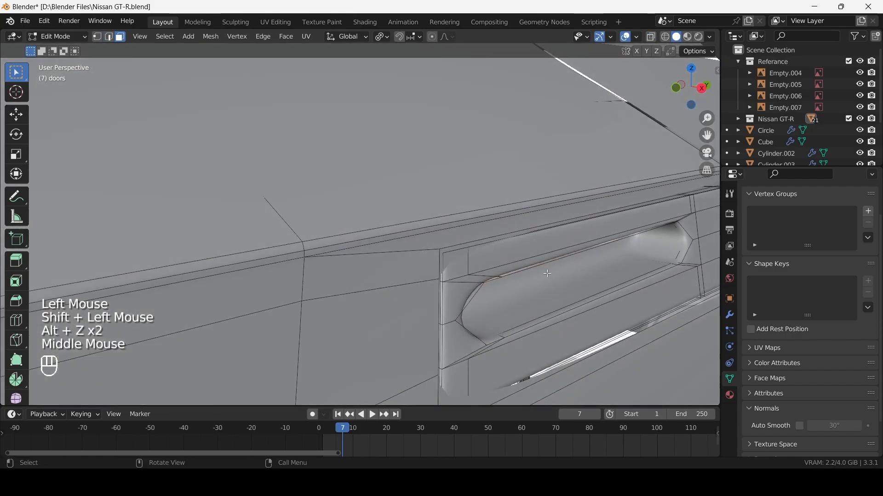
{"action": "key", "text": "shift+d"}
{"action": "right_click", "coordinate": [547, 275]}
{"action": "key", "text": "g"}
{"action": "key", "text": "x"}
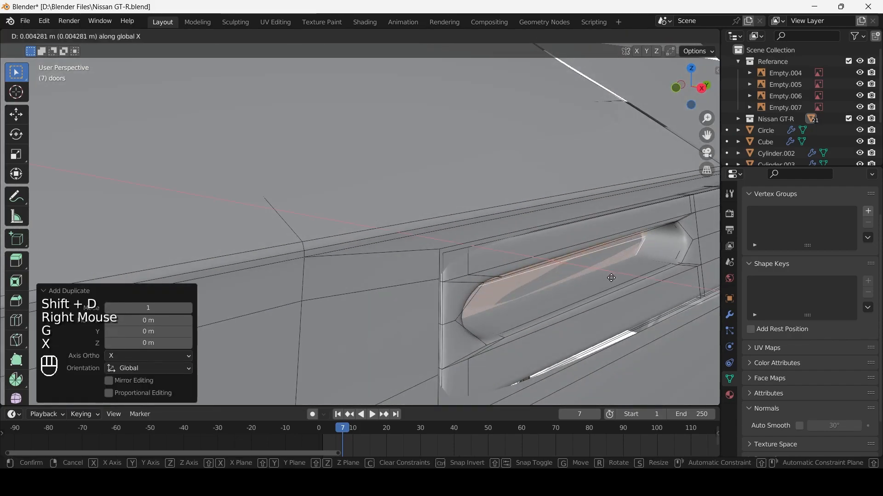
{"action": "left_click", "coordinate": [633, 287]}
Step: Separate the duplicated grip faces from the door mesh into their own object and select that object
{"action": "scroll", "coordinate": [579, 283], "scroll_direction": "down", "scroll_amount": 2}
{"action": "key", "text": "KP_3"}
{"action": "scroll", "coordinate": [578, 281], "scroll_direction": "up", "scroll_amount": 2}
{"action": "middle_click_drag", "start_coordinate": [578, 281], "coordinate": [455, 255]}
{"action": "scroll", "coordinate": [456, 255], "scroll_direction": "down", "scroll_amount": 1}
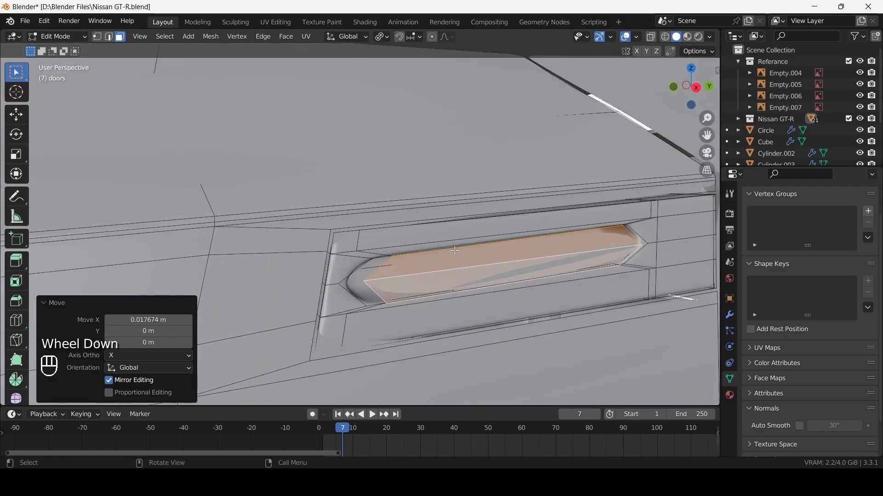
{"action": "key", "text": "p"}
{"action": "key", "text": "Tab"}
{"action": "left_click", "coordinate": [496, 274]}
Step: Add two evenly spaced loop cuts across the separated grip mesh
{"action": "key", "text": "Tab"}
{"action": "key", "text": "ctrl+r"}
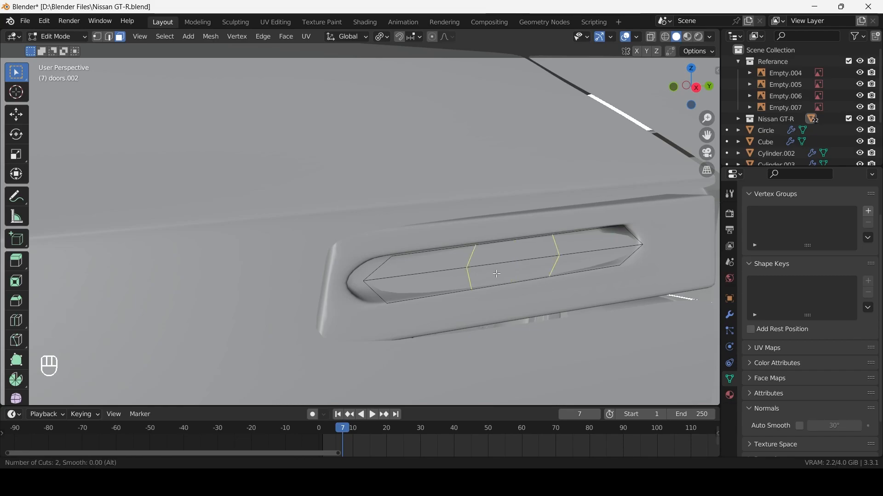
{"action": "right_click", "coordinate": [495, 273]}
Step: Extrude the grip's outer boundary edge loop inward along X
{"action": "left_click", "coordinate": [416, 254], "text": "alt"}
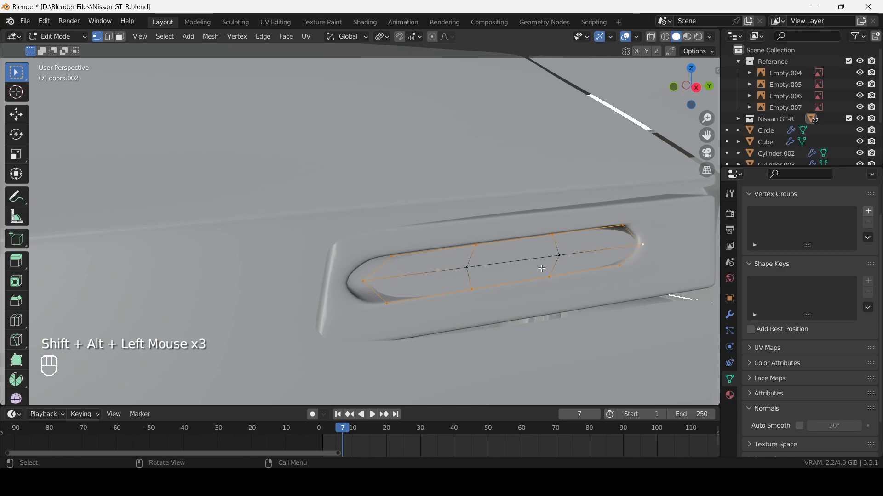
{"action": "middle_click_drag", "start_coordinate": [542, 269], "coordinate": [570, 272]}
{"action": "key", "text": "e"}
{"action": "key", "text": "x"}
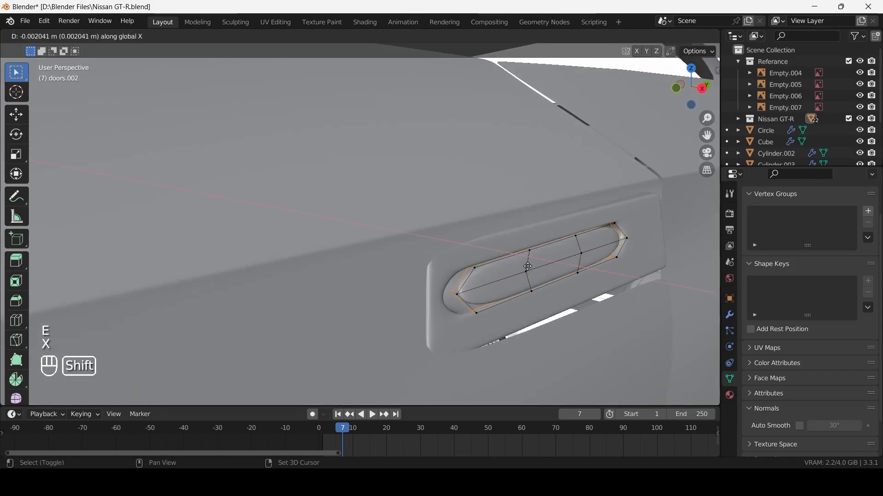
{"action": "left_click", "coordinate": [507, 266], "text": "shift"}
{"action": "scroll", "coordinate": [508, 267], "scroll_direction": "up", "scroll_amount": 2}
{"action": "scroll", "coordinate": [510, 276], "scroll_direction": "down", "scroll_amount": 2}
Step: Move the front portion of the grip's extruded back edge along X
{"action": "key", "text": "KP_3"}
{"action": "key", "text": "alt+z"}
{"action": "scroll", "coordinate": [530, 304], "scroll_direction": "up", "scroll_amount": 1}
{"action": "mouse_move", "coordinate": [530, 304]}
{"action": "middle_mouse_down"}
{"action": "mouse_move", "coordinate": [460, 295]}
{"action": "mouse_move", "coordinate": [525, 304]}
{"action": "middle_mouse_up"}
{"action": "scroll", "coordinate": [460, 294], "scroll_direction": "down", "scroll_amount": 2}
{"action": "left_click", "coordinate": [449, 296], "text": "ctrl"}
{"action": "key", "text": "g"}
{"action": "key", "text": "x"}
{"action": "left_click", "coordinate": [480, 304], "text": "shift"}
Step: Move only the front-end vertices of the grip's back edge -0.005565 m along X
{"action": "left_click_drag", "start_coordinate": [466, 246], "coordinate": [495, 322], "text": "ctrl"}
{"action": "key", "text": "g"}
{"action": "key", "text": "x"}
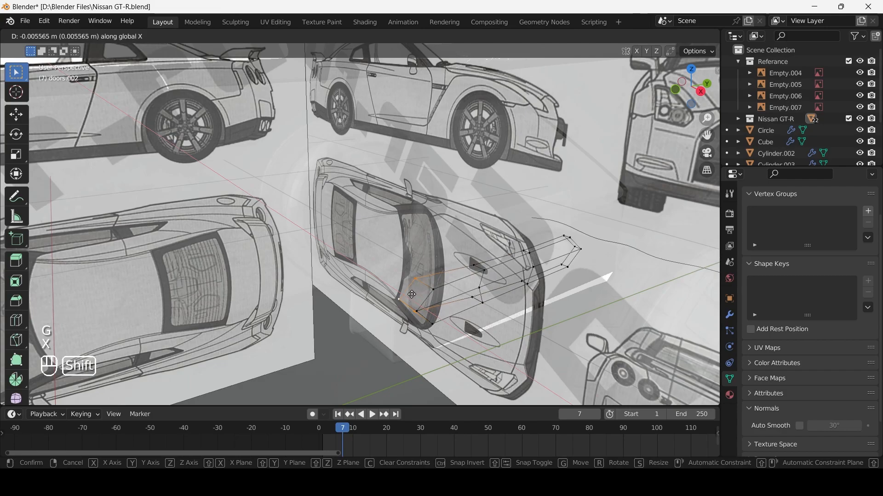
{"action": "left_click", "coordinate": [412, 295], "text": "shift"}
{"action": "scroll", "coordinate": [413, 294], "scroll_direction": "down", "scroll_amount": 1}
{"action": "scroll", "coordinate": [412, 295], "scroll_direction": "up", "scroll_amount": 2}
{"action": "key", "text": "alt+z"}
{"action": "middle_click_drag", "start_coordinate": [413, 295], "coordinate": [465, 285]}
Step: Add a loop cut around the grip's extruded rim with a slide factor of about 0.821
{"action": "key", "text": "ctrl+r"}
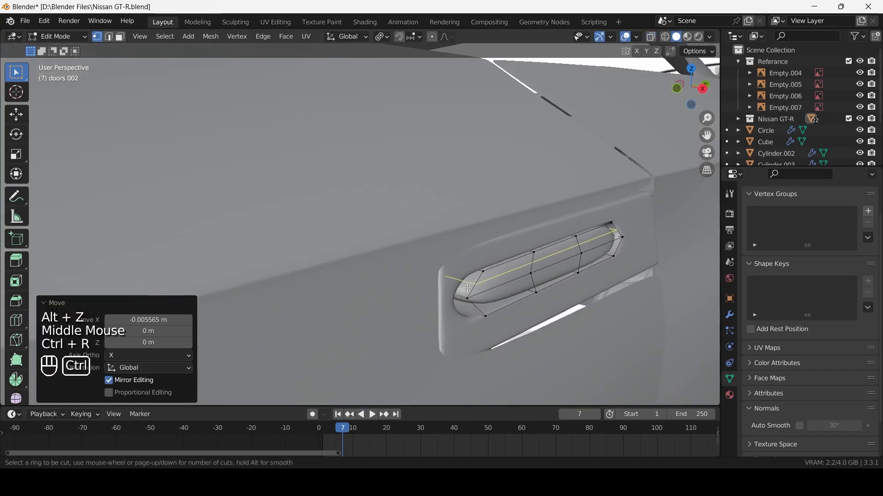
{"action": "left_click", "coordinate": [467, 288]}
{"action": "left_click", "coordinate": [595, 302], "text": "shift"}
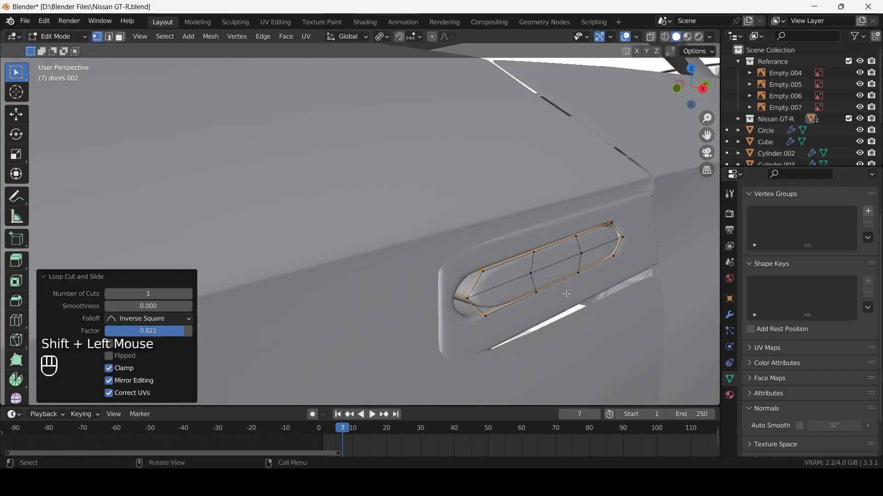
{"action": "scroll", "coordinate": [578, 294], "scroll_direction": "up", "scroll_amount": 2}
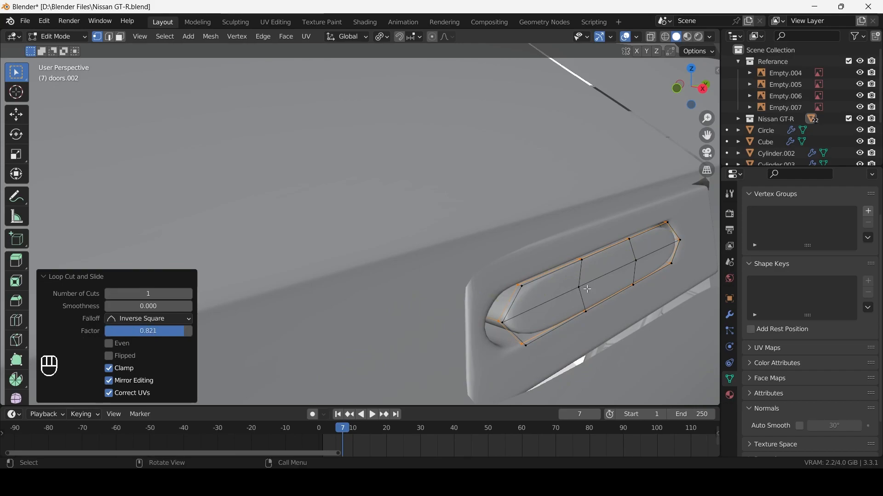
Step: Move the centre vertex of the grip's front cross loop along X
{"action": "left_click", "coordinate": [583, 286]}
{"action": "key", "text": "g"}
{"action": "key", "text": "x"}
{"action": "left_click", "coordinate": [600, 299], "text": "shift"}
Step: Crease the grip's lengthwise centre edges from the front tip to the rear cross loop with factor 1
{"action": "left_click", "coordinate": [524, 317]}
{"action": "key", "text": "alt+z"}
{"action": "key", "text": "alt+z"}
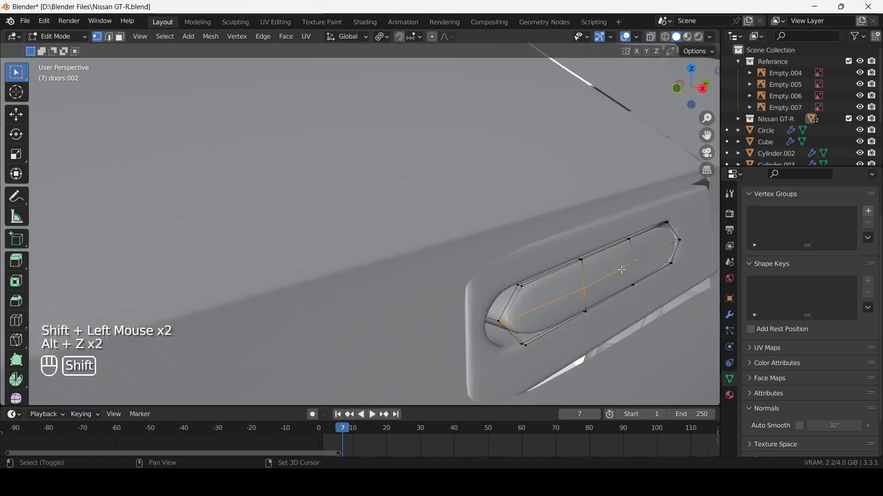
{"action": "key", "text": "shift+e"}
{"action": "left_click", "coordinate": [142, 143]}
Step: Add one centred lengthwise loop cut on each side of the grip's creased centre line
{"action": "key", "text": "ctrl+r"}
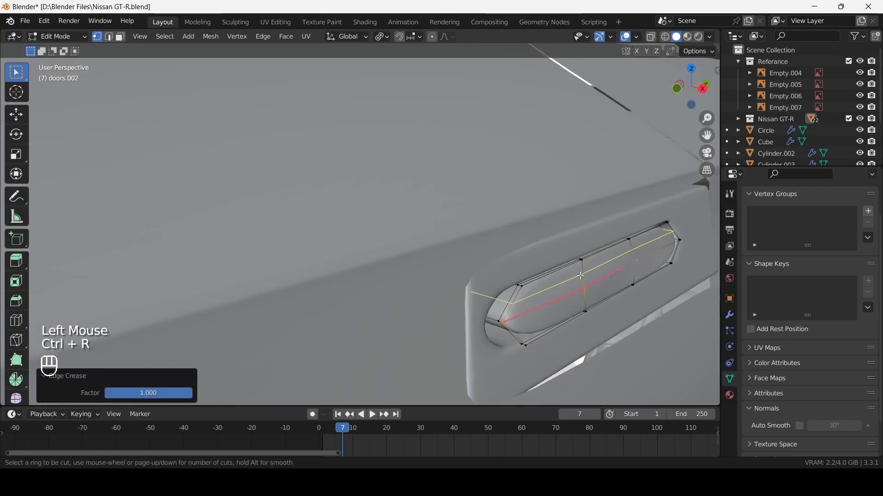
{"action": "right_click", "coordinate": [589, 298]}
{"action": "key", "text": "ctrl+r"}
{"action": "right_click", "coordinate": [590, 297]}
Step: Move the front cross loop's two vertices beside the crease -0.001465 m along X
{"action": "left_click", "coordinate": [586, 301]}
{"action": "left_click", "coordinate": [583, 274], "text": "shift"}
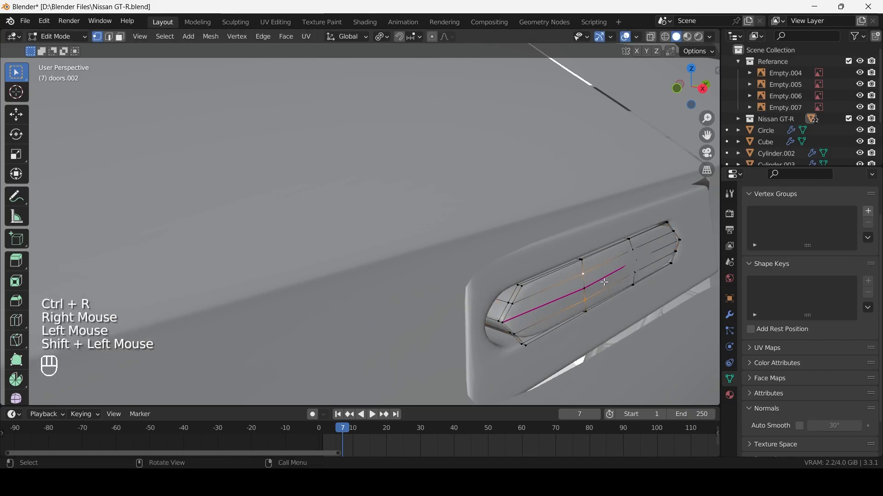
{"action": "key", "text": "g"}
{"action": "key", "text": "x"}
{"action": "left_click", "coordinate": [564, 285], "text": "shift"}
Step: Move the rear cross loop's two vertices above and below the grip's centre line along X
{"action": "middle_click_drag", "start_coordinate": [564, 285], "coordinate": [552, 276], "text": "shift"}
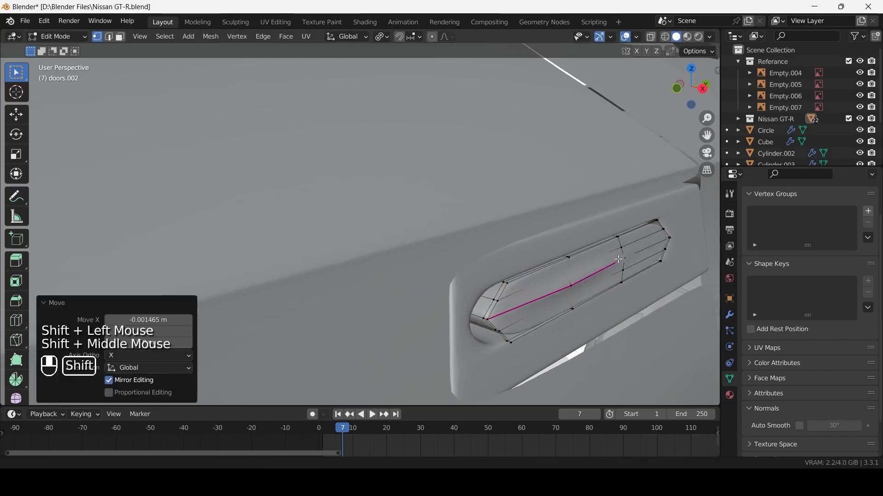
{"action": "scroll", "coordinate": [417, 258], "scroll_direction": "up", "scroll_amount": 2}
{"action": "key", "text": "Tab"}
{"action": "scroll", "coordinate": [418, 258], "scroll_direction": "down", "scroll_amount": 2}
{"action": "mouse_move", "coordinate": [417, 258]}
{"action": "middle_mouse_down"}
{"action": "mouse_move", "coordinate": [463, 263]}
{"action": "mouse_move", "coordinate": [421, 258]}
{"action": "middle_mouse_up"}
{"action": "key", "text": "Tab"}
{"action": "scroll", "coordinate": [421, 258], "scroll_direction": "up", "scroll_amount": 2}
{"action": "left_click", "coordinate": [460, 253]}
{"action": "left_click", "coordinate": [459, 291], "text": "shift"}
{"action": "left_click", "coordinate": [459, 290], "text": "shift"}
{"action": "key", "text": "g"}
{"action": "key", "text": "x"}
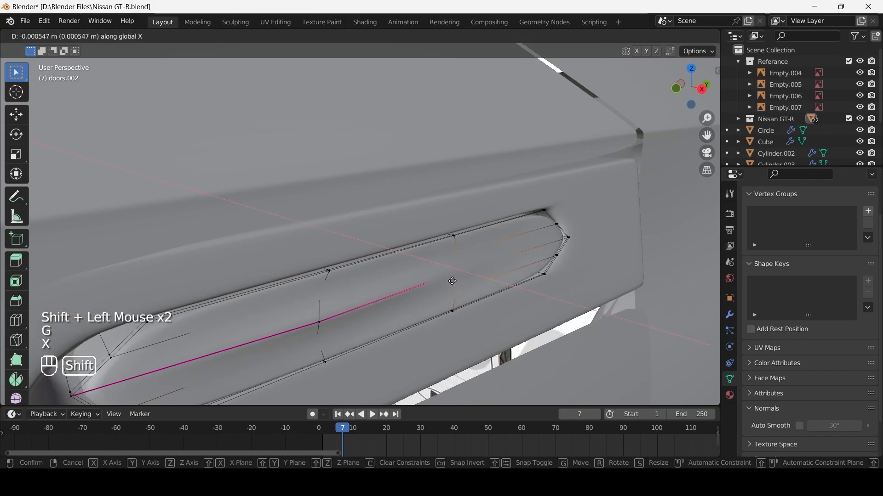
{"action": "left_click", "coordinate": [472, 285], "text": "shift"}
Step: Examine the grip's shape and fit inside the recess in Object Mode from different angles
{"action": "scroll", "coordinate": [434, 283], "scroll_direction": "down", "scroll_amount": 2}
{"action": "key", "text": "Tab"}
{"action": "middle_click_drag", "start_coordinate": [434, 282], "coordinate": [403, 286]}
{"action": "scroll", "coordinate": [388, 283], "scroll_direction": "up", "scroll_amount": 2}
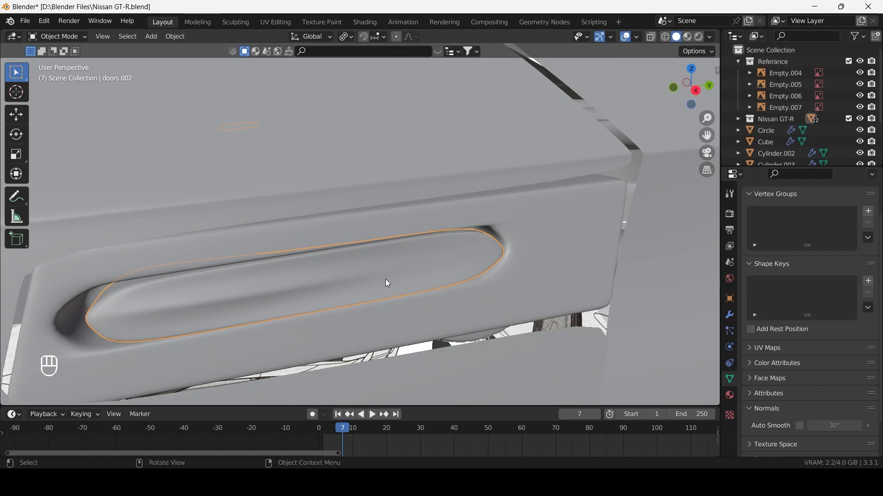
{"action": "scroll", "coordinate": [333, 291], "scroll_direction": "down", "scroll_amount": 2}
{"action": "middle_click_drag", "start_coordinate": [247, 284], "coordinate": [236, 298]}
{"action": "key", "text": "Tab"}
{"action": "key", "text": "Tab"}
{"action": "scroll", "coordinate": [205, 261], "scroll_direction": "up", "scroll_amount": 2}
Step: Open the door mesh in Edit Mode in the right orthographic view, focused on the recess's front end
{"action": "left_click", "coordinate": [390, 291]}
{"action": "key", "text": "Tab"}
{"action": "scroll", "coordinate": [390, 290], "scroll_direction": "down", "scroll_amount": 1}
{"action": "scroll", "coordinate": [267, 289], "scroll_direction": "up", "scroll_amount": 1}
{"action": "key", "text": "KP_3"}
{"action": "scroll", "coordinate": [235, 299], "scroll_direction": "up", "scroll_amount": 2}
{"action": "key", "text": "alt+z"}
{"action": "left_click", "coordinate": [266, 254]}
{"action": "left_click", "coordinate": [215, 291], "text": "shift"}
{"action": "left_click", "coordinate": [275, 334], "text": "shift"}
{"action": "key", "text": "alt+z"}
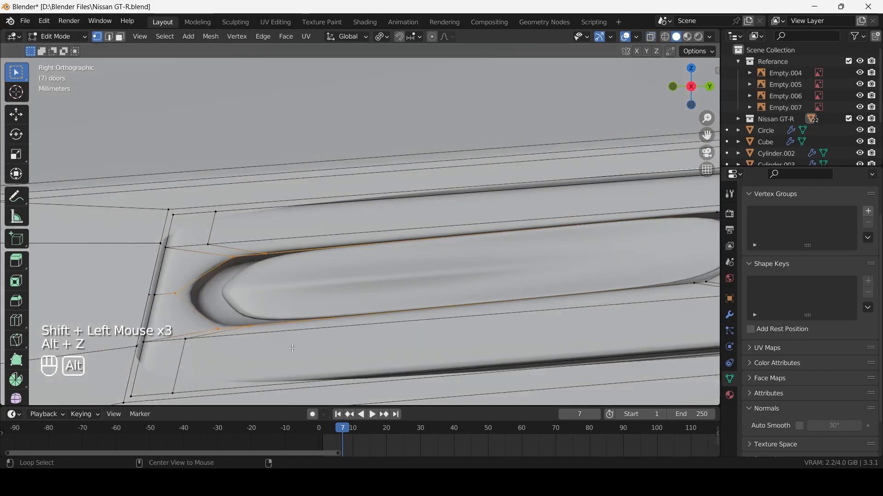
{"action": "key", "text": "g"}
{"action": "key", "text": "g"}
{"action": "right_click", "coordinate": [286, 321], "text": "shift"}
Step: Move the vertices around the door recess's front end rearward along Y to sit closer to the grip
{"action": "left_click", "coordinate": [190, 298]}
{"action": "key", "text": "alt+z"}
{"action": "left_click", "coordinate": [229, 259], "text": "shift"}
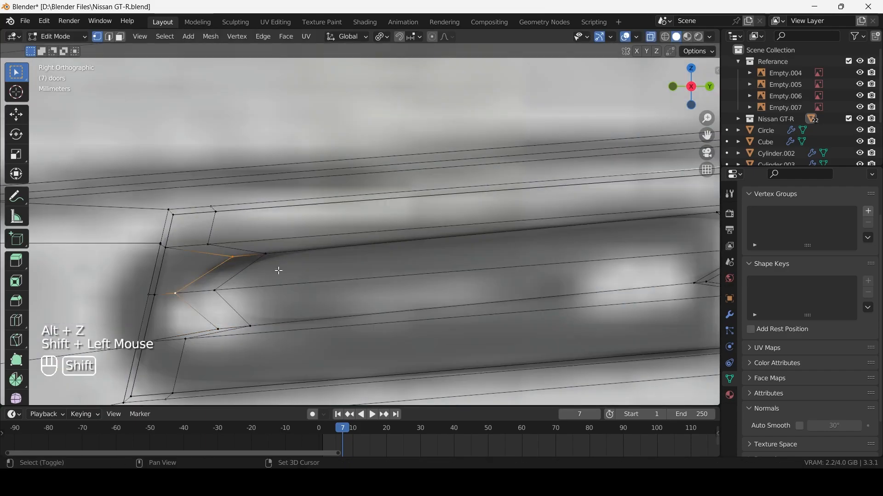
{"action": "left_click_drag", "start_coordinate": [199, 288], "coordinate": [253, 332], "text": "shift"}
{"action": "key", "text": "alt+z"}
{"action": "key", "text": "g"}
{"action": "key", "text": "y"}
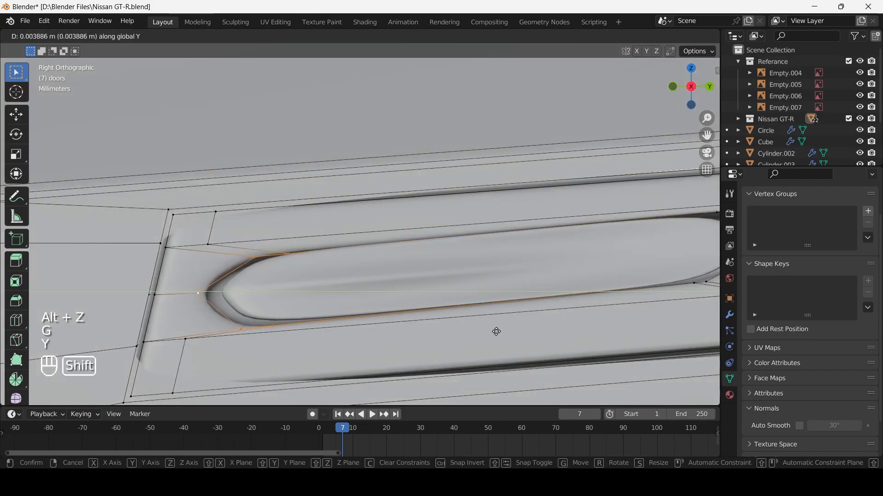
{"action": "left_click", "coordinate": [674, 311], "text": "shift"}
Step: Adjust the lower pair of vertices at the recess's front end along Z to follow the grip's lower edge
{"action": "scroll", "coordinate": [414, 321], "scroll_direction": "down", "scroll_amount": 2}
{"action": "scroll", "coordinate": [414, 322], "scroll_direction": "up", "scroll_amount": 2}
{"action": "left_click", "coordinate": [299, 333]}
{"action": "key", "text": "alt+z"}
{"action": "left_click_drag", "start_coordinate": [250, 317], "coordinate": [307, 345]}
{"action": "key", "text": "alt+z"}
{"action": "key", "text": "g"}
{"action": "key", "text": "z"}
{"action": "left_click", "coordinate": [319, 303], "text": "shift"}
Step: Move the upper vertices at the recess's front end 0.00043 m along Z
{"action": "key", "text": "alt+z"}
{"action": "left_click_drag", "start_coordinate": [257, 241], "coordinate": [339, 276]}
{"action": "key", "text": "alt+z"}
{"action": "key", "text": "g"}
{"action": "key", "text": "z"}
{"action": "left_click", "coordinate": [338, 274], "text": "shift"}
Step: Move the lower vertex at the recess's rear end along Y to tighten the outline around the grip
{"action": "scroll", "coordinate": [337, 273], "scroll_direction": "down", "scroll_amount": 2}
{"action": "middle_click_drag", "start_coordinate": [338, 274], "coordinate": [459, 322], "text": "shift"}
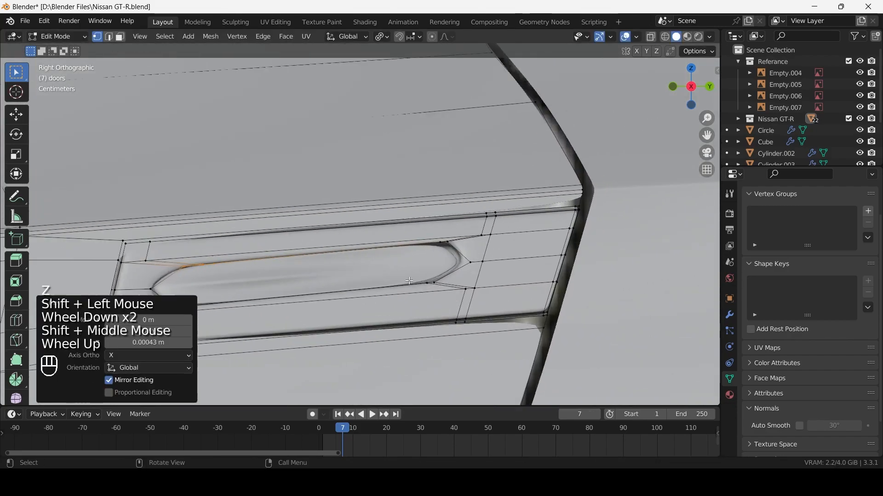
{"action": "scroll", "coordinate": [478, 327], "scroll_direction": "up", "scroll_amount": 2}
{"action": "left_click", "coordinate": [478, 327]}
{"action": "key", "text": "g"}
{"action": "key", "text": "g"}
{"action": "right_click", "coordinate": [453, 318]}
{"action": "key", "text": "g"}
{"action": "key", "text": "y"}
{"action": "left_click", "coordinate": [336, 311], "text": "shift"}
Step: Move the upper vertex at the recess's rear end -0.006473 m along Y and lower it slightly along Z
{"action": "left_click", "coordinate": [475, 251]}
{"action": "key", "text": "g"}
{"action": "key", "text": "y"}
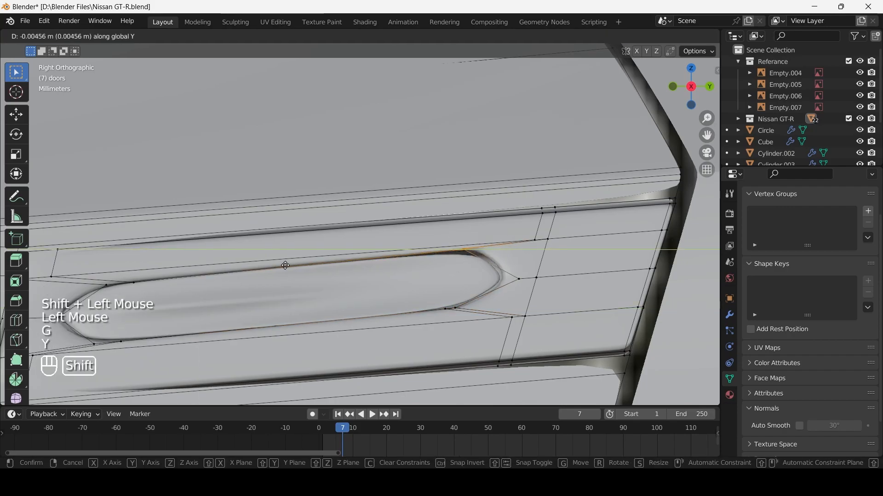
{"action": "left_click", "coordinate": [270, 285], "text": "shift"}
{"action": "scroll", "coordinate": [270, 284], "scroll_direction": "up", "scroll_amount": 2}
{"action": "key", "text": "g"}
{"action": "key", "text": "z"}
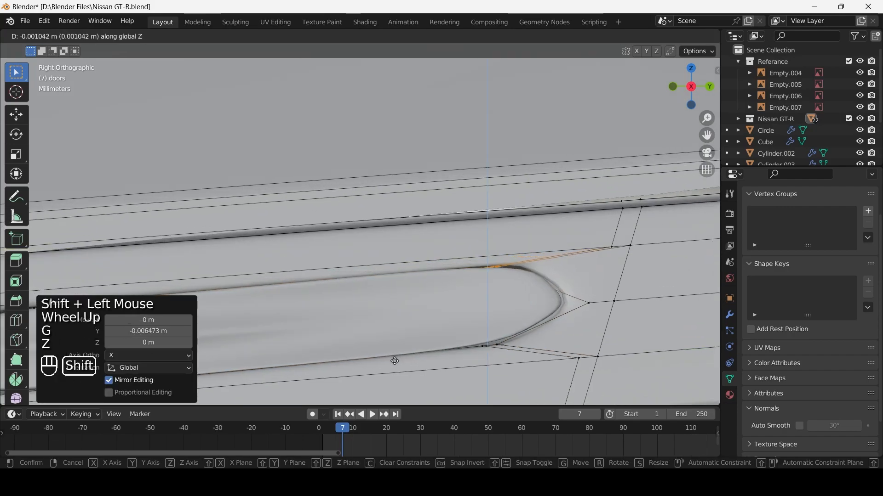
{"action": "left_click", "coordinate": [407, 346], "text": "shift"}
{"action": "scroll", "coordinate": [408, 345], "scroll_direction": "down", "scroll_amount": 1}
{"action": "scroll", "coordinate": [408, 345], "scroll_direction": "down", "scroll_amount": 1}
{"action": "key", "text": "Tab"}
{"action": "middle_click_drag", "start_coordinate": [408, 345], "coordinate": [434, 345]}
{"action": "scroll", "coordinate": [467, 357], "scroll_direction": "down", "scroll_amount": 2}
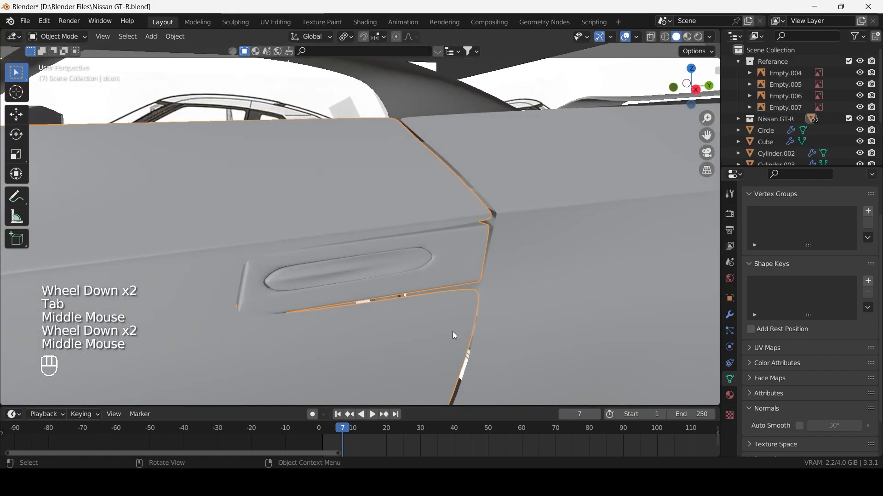
Step: Inset the two door faces between the recess and the door's rear edge
{"action": "scroll", "coordinate": [533, 283], "scroll_direction": "up", "scroll_amount": 2}
{"action": "key", "text": "Tab"}
{"action": "middle_click_drag", "start_coordinate": [533, 284], "coordinate": [524, 279]}
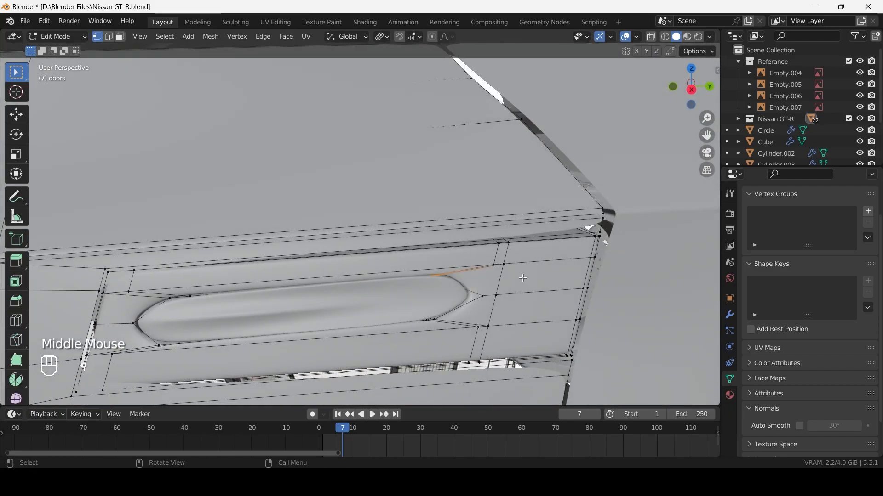
{"action": "key", "text": "3"}
{"action": "left_click", "coordinate": [524, 278]}
{"action": "left_click", "coordinate": [529, 307], "text": "shift"}
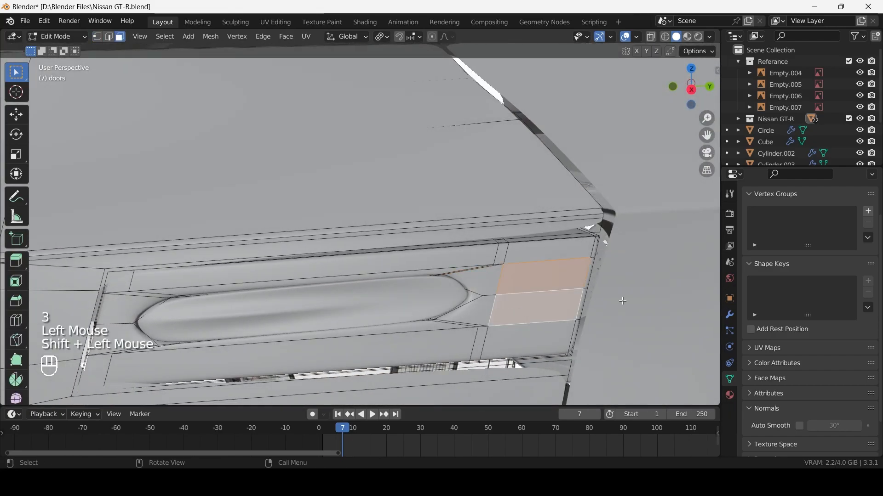
{"action": "key", "text": "i"}
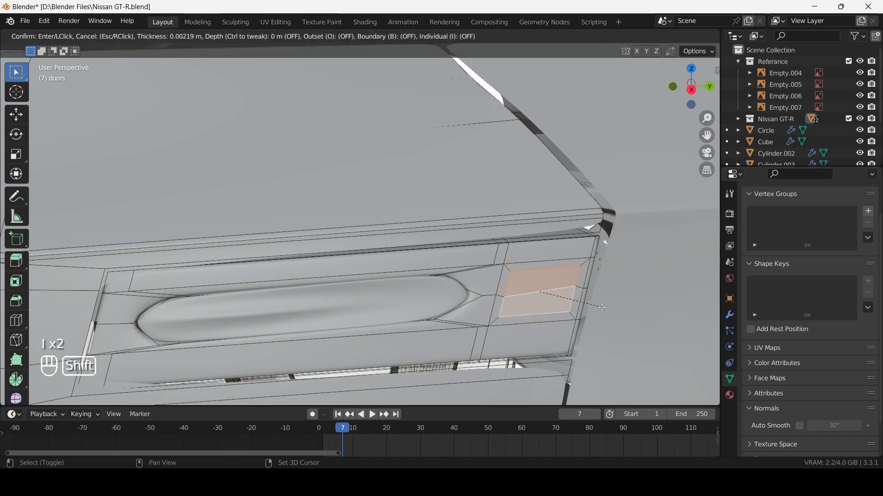
{"action": "left_click", "coordinate": [649, 304], "text": "shift"}
Step: Slide the inset's three rear vertices forward by a factor of about -0.66 to narrow the inset
{"action": "key", "text": "1"}
{"action": "left_click_drag", "start_coordinate": [579, 325], "coordinate": [563, 279]}
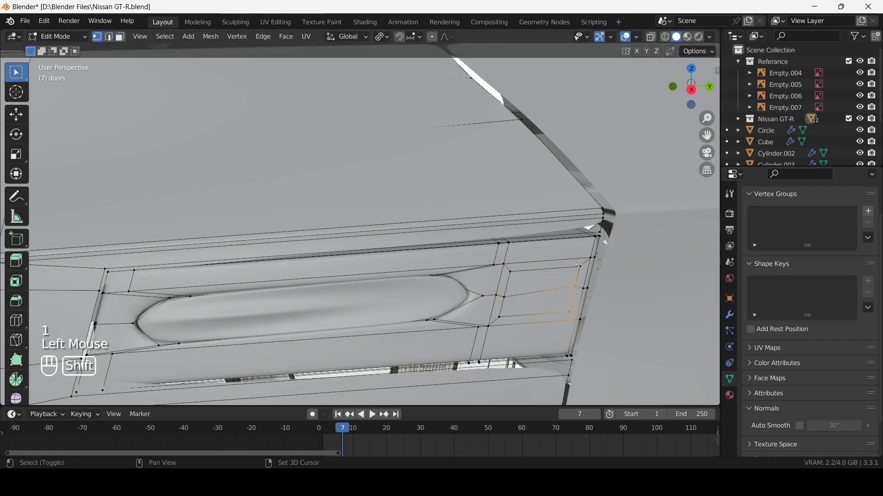
{"action": "left_click", "coordinate": [574, 317], "text": "ctrl"}
{"action": "key", "text": "g"}
{"action": "key", "text": "g"}
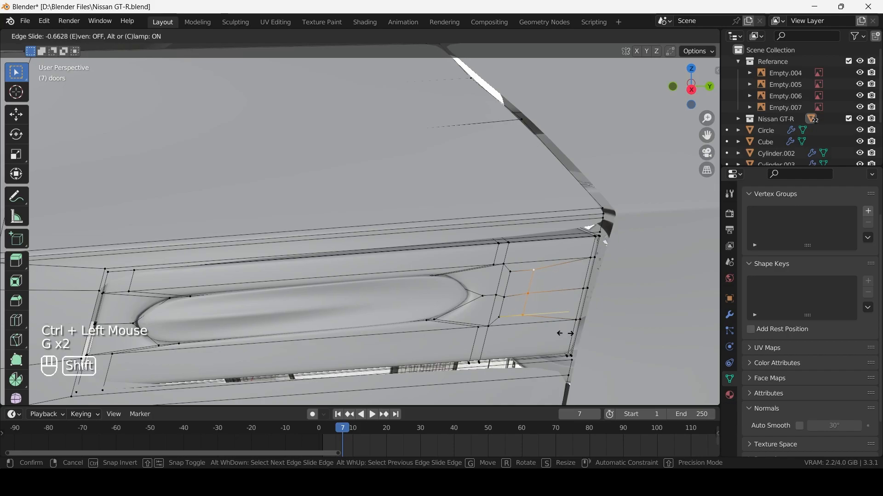
{"action": "left_click", "coordinate": [566, 333], "text": "shift"}
Step: Slide the inset's front edge column rearward by a factor of -0.206
{"action": "left_click", "coordinate": [513, 284], "text": "alt"}
{"action": "key", "text": "g"}
{"action": "key", "text": "g"}
{"action": "left_click", "coordinate": [524, 296], "text": "shift"}
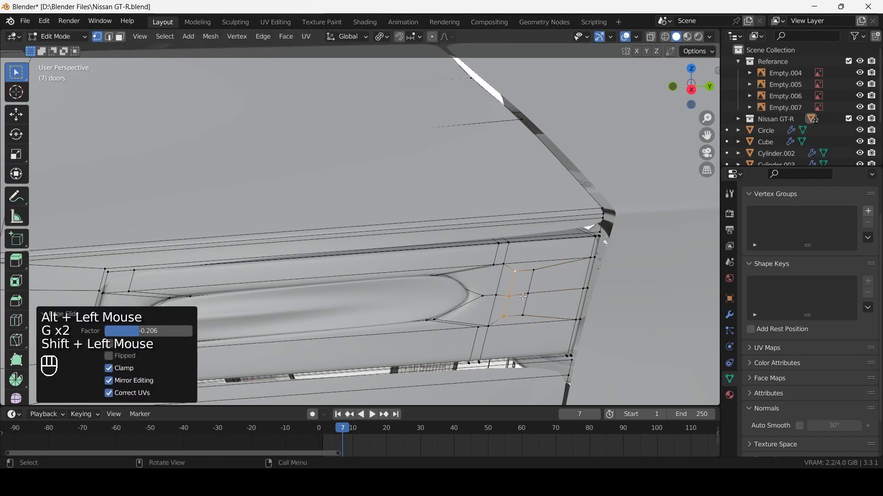
Step: Extrude the narrow inset faces -0.00579 m along X into the door to form a slot
{"action": "scroll", "coordinate": [524, 297], "scroll_direction": "up", "scroll_amount": 1}
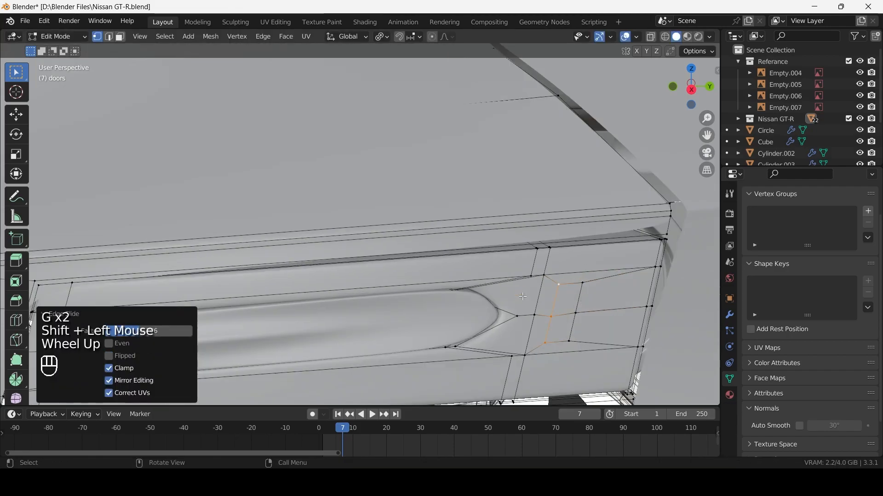
{"action": "left_click", "coordinate": [580, 304], "text": "alt+shift"}
{"action": "middle_click_drag", "start_coordinate": [581, 304], "coordinate": [616, 315]}
{"action": "scroll", "coordinate": [616, 315], "scroll_direction": "down", "scroll_amount": 1}
{"action": "scroll", "coordinate": [624, 317], "scroll_direction": "up", "scroll_amount": 1}
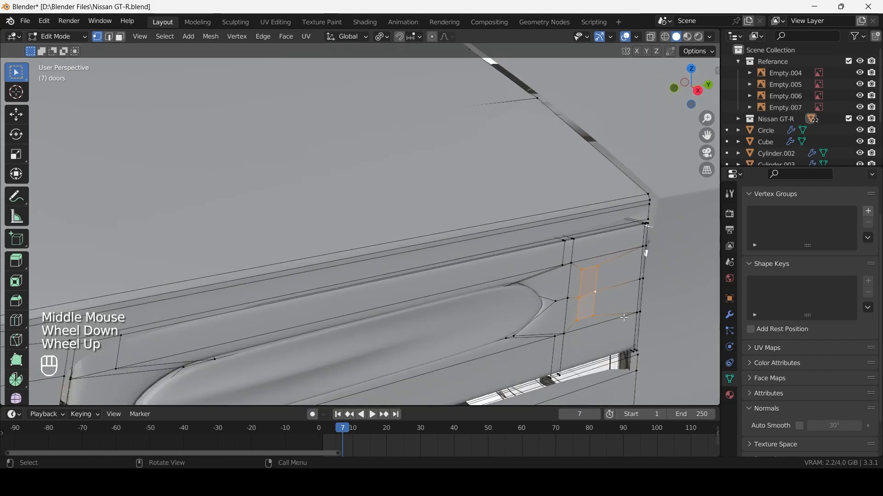
{"action": "key", "text": "e"}
{"action": "left_click", "coordinate": [619, 316], "text": "shift"}
Step: Add a supporting loop cut around the slot and slide it tight against the slot's rim
{"action": "key", "text": "KP_3"}
{"action": "scroll", "coordinate": [524, 292], "scroll_direction": "up", "scroll_amount": 2}
{"action": "middle_click_drag", "start_coordinate": [524, 292], "coordinate": [504, 293], "text": "shift"}
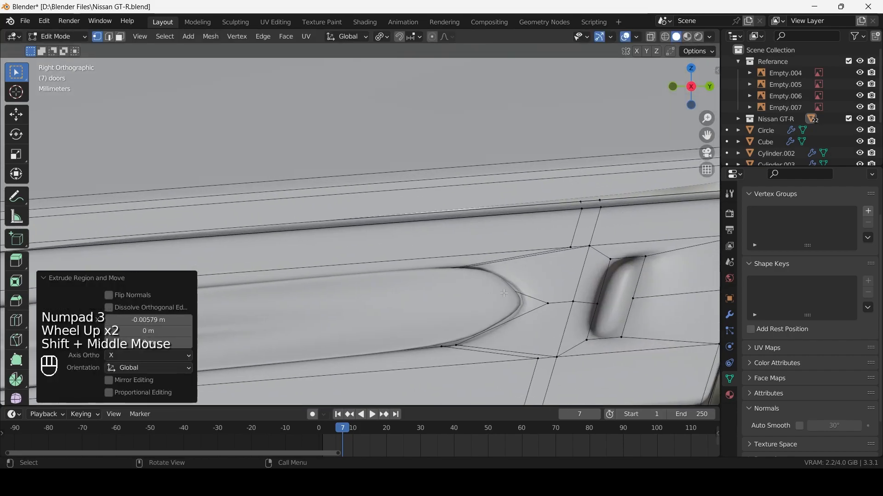
{"action": "key", "text": "ctrl+r"}
{"action": "left_click", "coordinate": [658, 288]}
{"action": "left_click", "coordinate": [656, 279], "text": "shift"}
{"action": "middle_click_drag", "start_coordinate": [656, 278], "coordinate": [621, 282]}
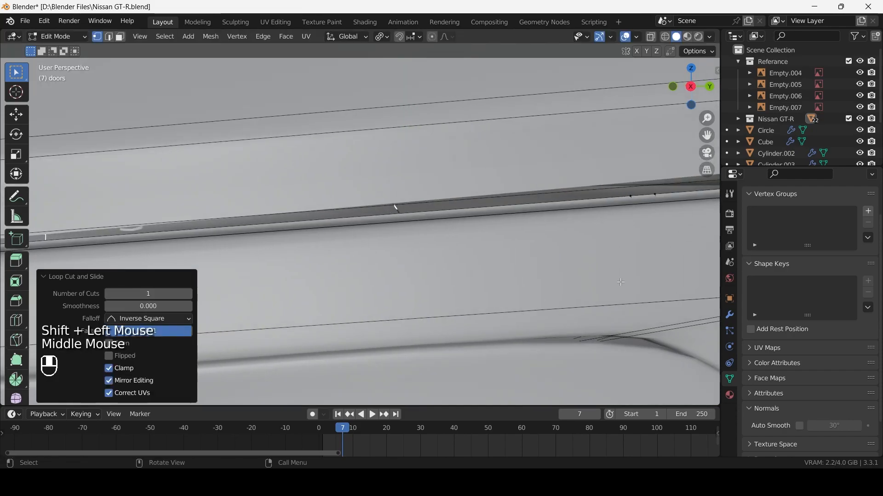
{"action": "scroll", "coordinate": [621, 282], "scroll_direction": "down", "scroll_amount": 2}
{"action": "key", "text": "KP_3"}
{"action": "scroll", "coordinate": [519, 298], "scroll_direction": "up", "scroll_amount": 1}
{"action": "middle_click_drag", "start_coordinate": [520, 299], "coordinate": [517, 305], "text": "shift"}
Step: Inset the two faces on the slot's floor
{"action": "key", "text": "ctrl+r"}
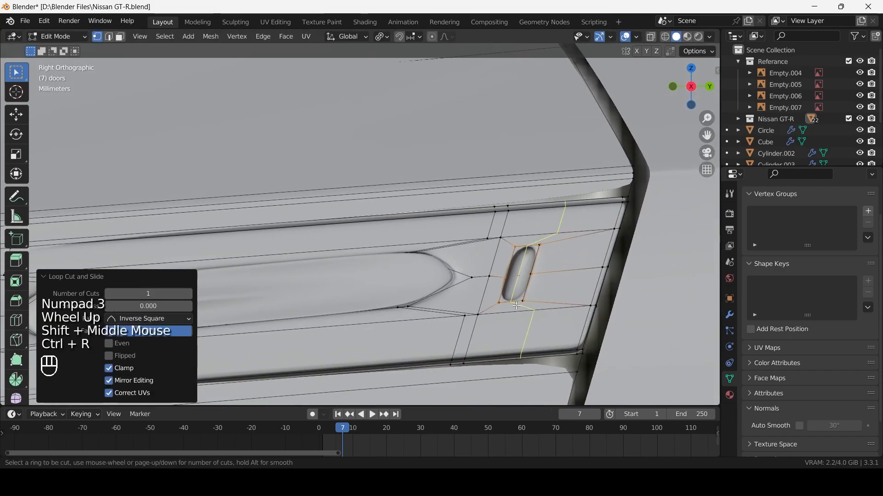
{"action": "left_click", "coordinate": [519, 292]}
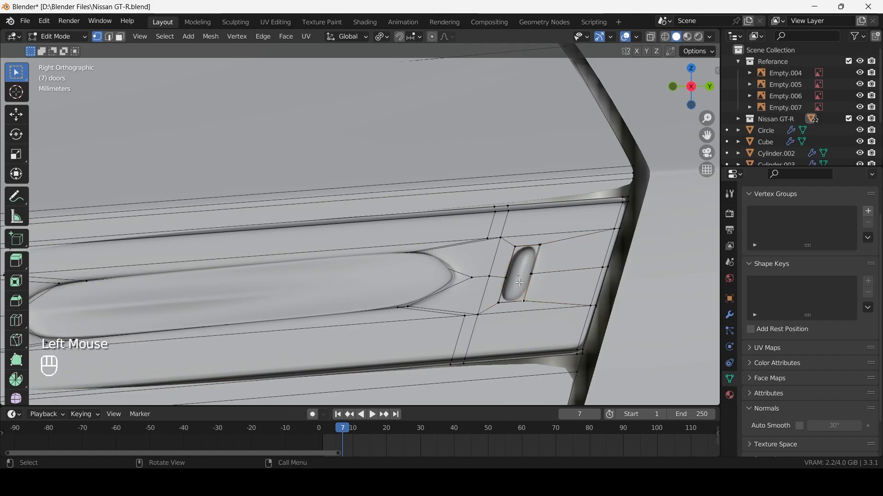
{"action": "left_click", "coordinate": [522, 266], "text": "shift"}
{"action": "key", "text": "alt+z"}
{"action": "scroll", "coordinate": [614, 299], "scroll_direction": "up", "scroll_amount": 1}
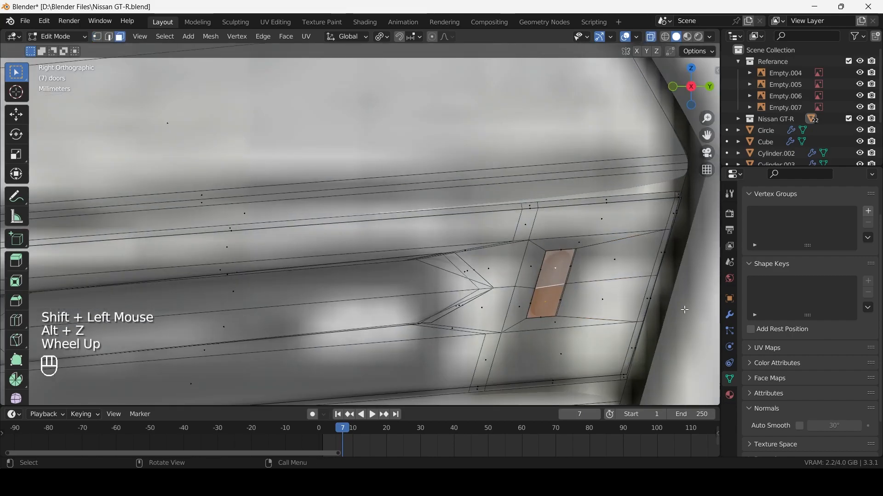
{"action": "key", "text": "i"}
{"action": "left_click", "coordinate": [654, 305], "text": "shift"}
Step: Extrude the slot's inset floor faces 0.006296 m outward along X
{"action": "scroll", "coordinate": [617, 310], "scroll_direction": "down", "scroll_amount": 2}
{"action": "middle_click_drag", "start_coordinate": [654, 305], "coordinate": [588, 294]}
{"action": "key", "text": "e"}
{"action": "key", "text": "x"}
{"action": "left_click", "coordinate": [614, 314], "text": "shift"}
Step: Inset the raised insert's outer faces by 0.000026 m
{"action": "key", "text": "alt+z"}
{"action": "scroll", "coordinate": [608, 319], "scroll_direction": "up", "scroll_amount": 2}
{"action": "scroll", "coordinate": [598, 308], "scroll_direction": "up", "scroll_amount": 2}
{"action": "scroll", "coordinate": [589, 294], "scroll_direction": "down", "scroll_amount": 2}
{"action": "scroll", "coordinate": [584, 289], "scroll_direction": "up", "scroll_amount": 1}
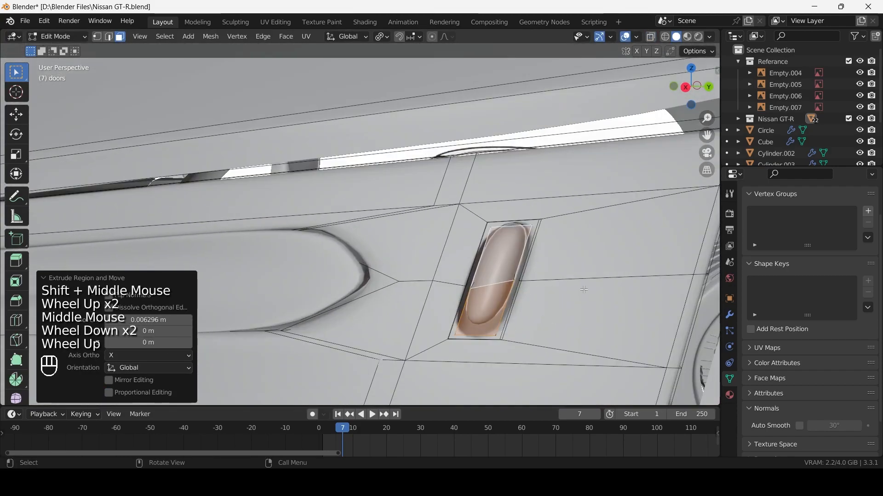
{"action": "key", "text": "i"}
{"action": "left_click", "coordinate": [570, 286], "text": "shift"}
{"action": "scroll", "coordinate": [570, 286], "scroll_direction": "up", "scroll_amount": 1}
{"action": "scroll", "coordinate": [568, 286], "scroll_direction": "down", "scroll_amount": 1}
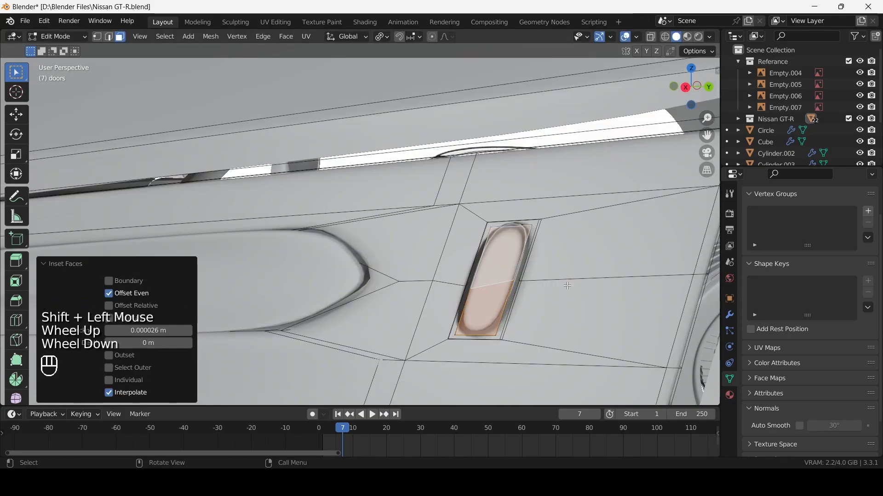
Step: Try a centred vertical loop cut through the slot scaled along Y, and undo the scaling and the cut
{"action": "key", "text": "KP_3"}
{"action": "key", "text": "ctrl+r"}
{"action": "left_click", "coordinate": [568, 288]}
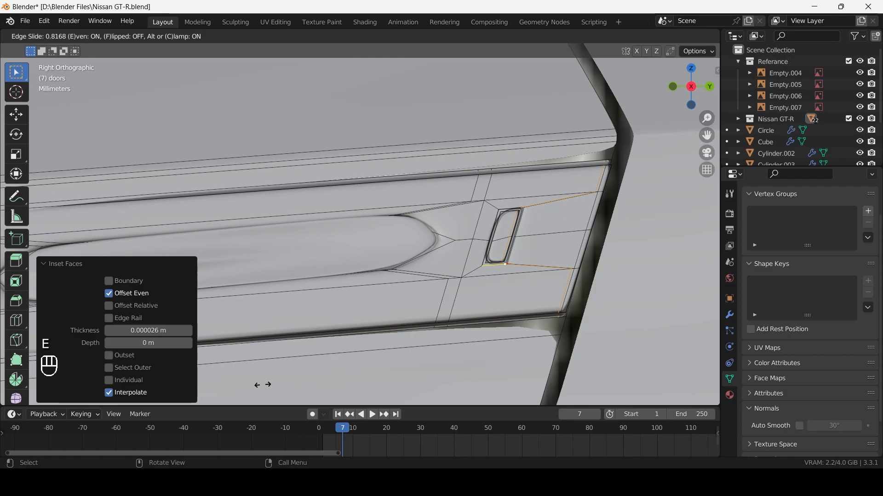
{"action": "right_click", "coordinate": [236, 373]}
{"action": "scroll", "coordinate": [285, 392], "scroll_direction": "up", "scroll_amount": 1}
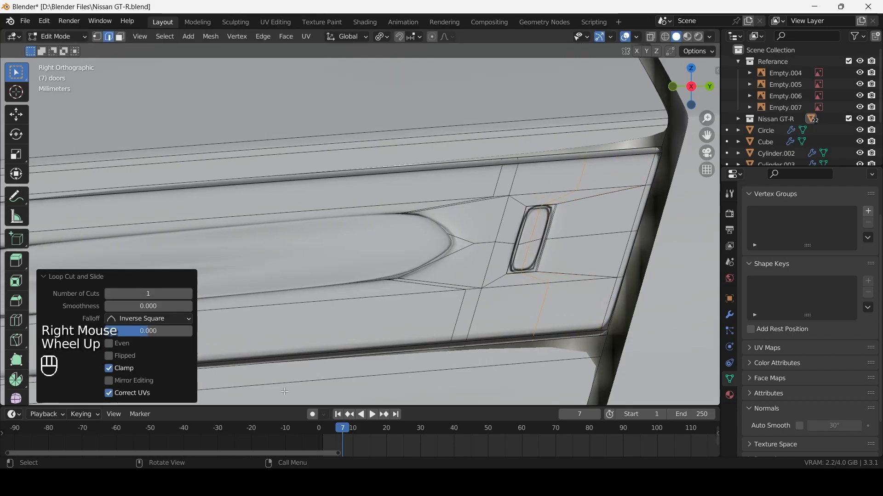
{"action": "key", "text": "s"}
{"action": "key", "text": "y"}
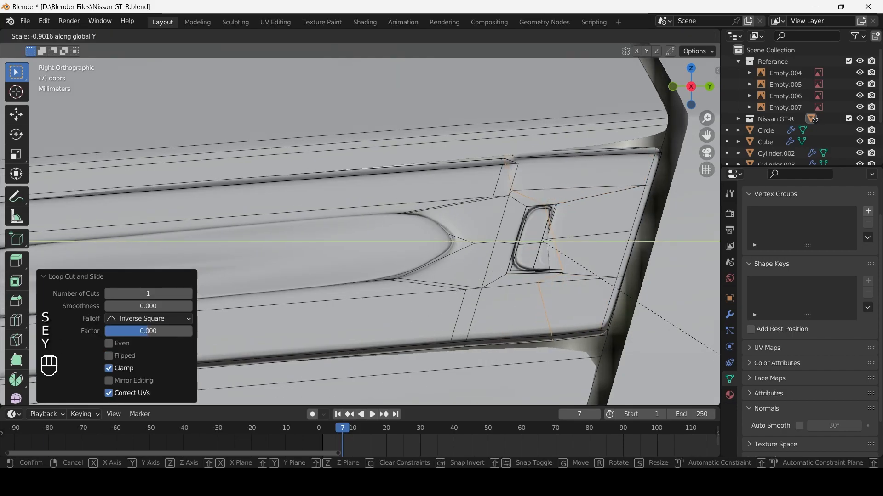
{"action": "right_click", "coordinate": [532, 374]}
{"action": "key", "text": "ctrl+z"}
{"action": "key", "text": "ctrl+z"}
Step: Add two vertical loop cuts through the slot, slid by a factor of 1.000 to its rear and front edges
{"action": "scroll", "coordinate": [551, 331], "scroll_direction": "up", "scroll_amount": 1}
{"action": "scroll", "coordinate": [552, 331], "scroll_direction": "up", "scroll_amount": 1, "text": "shift"}
{"action": "middle_click_drag", "start_coordinate": [561, 345], "coordinate": [564, 306], "text": "shift"}
{"action": "key", "text": "ctrl+r"}
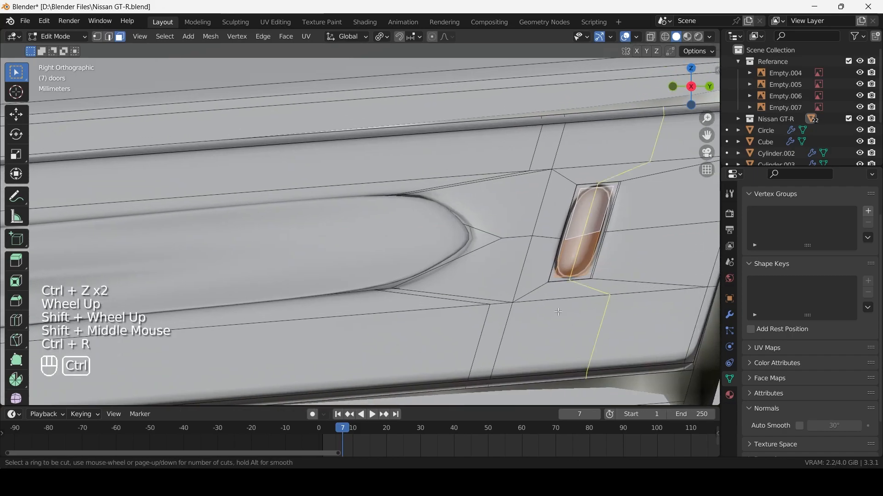
{"action": "left_click", "coordinate": [564, 305]}
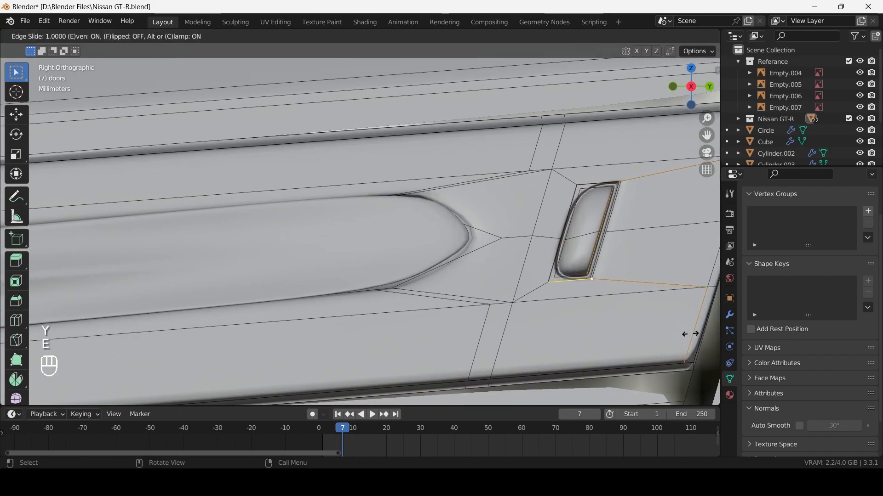
{"action": "left_click", "coordinate": [584, 336]}
{"action": "left_click", "coordinate": [576, 253]}
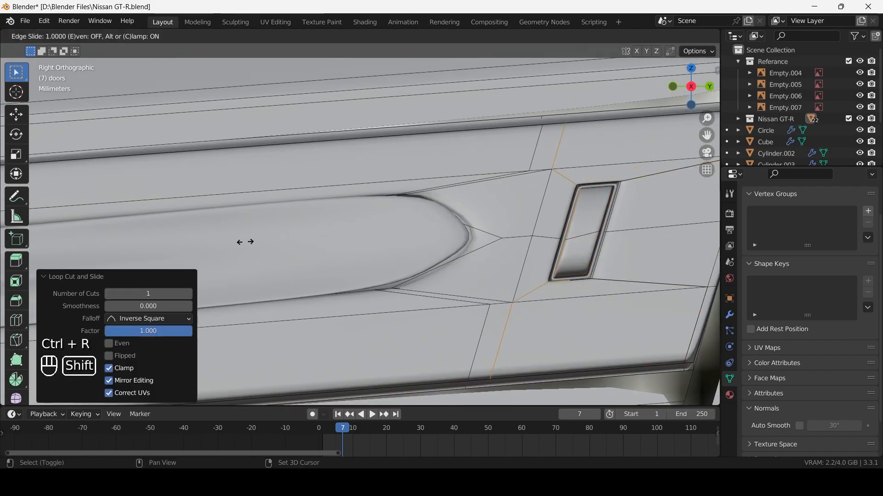
{"action": "left_click", "coordinate": [245, 242], "text": "shift"}
Step: Add a loop cut along the slot's inner wall and slide it by a factor of about -0.93 toward the edge
{"action": "scroll", "coordinate": [410, 228], "scroll_direction": "down", "scroll_amount": 2}
{"action": "key", "text": "Tab"}
{"action": "scroll", "coordinate": [410, 228], "scroll_direction": "down", "scroll_amount": 1}
{"action": "middle_click_drag", "start_coordinate": [410, 228], "coordinate": [461, 248]}
{"action": "scroll", "coordinate": [461, 248], "scroll_direction": "up", "scroll_amount": 2}
{"action": "key", "text": "Tab"}
{"action": "middle_click_drag", "start_coordinate": [576, 256], "coordinate": [482, 296], "text": "shift"}
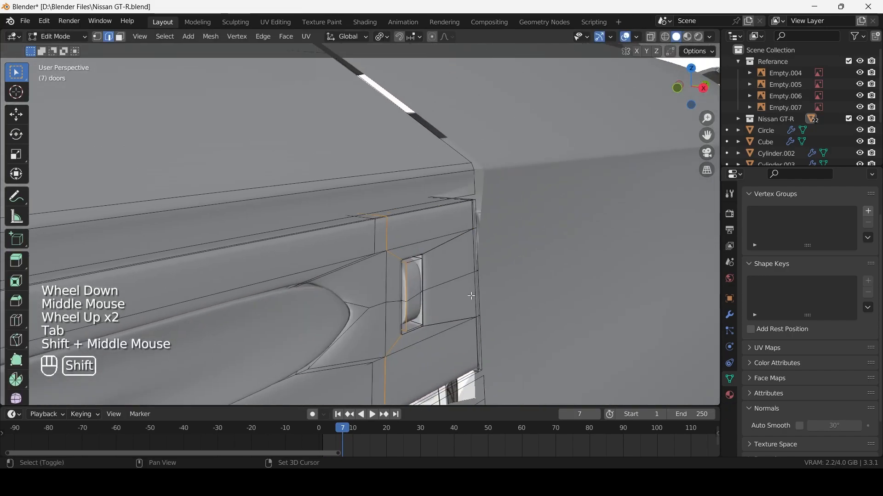
{"action": "scroll", "coordinate": [481, 296], "scroll_direction": "up", "scroll_amount": 2}
{"action": "key", "text": "ctrl+r"}
{"action": "left_click", "coordinate": [477, 310]}
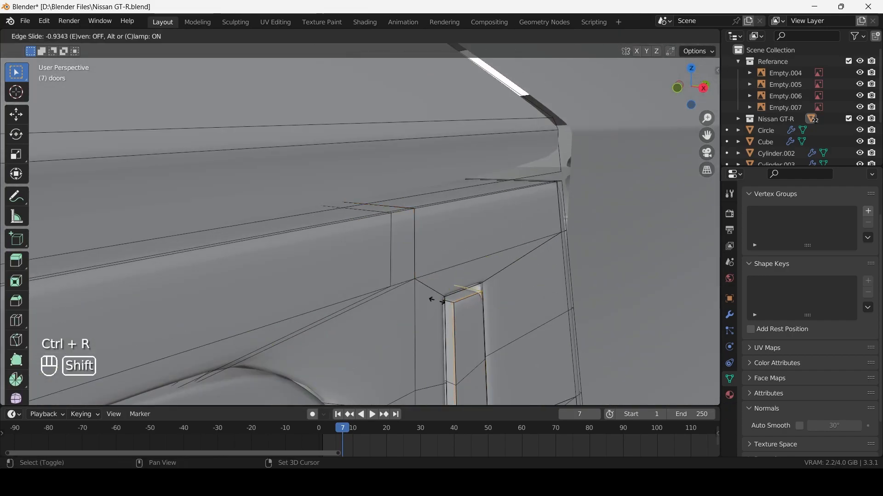
{"action": "left_click", "coordinate": [437, 301], "text": "shift"}
Step: Examine the slot and the handle area's shading in Object Mode from different angles and distances
{"action": "scroll", "coordinate": [404, 303], "scroll_direction": "down", "scroll_amount": 2}
{"action": "key", "text": "Tab"}
{"action": "middle_click_drag", "start_coordinate": [404, 303], "coordinate": [387, 298]}
{"action": "scroll", "coordinate": [386, 298], "scroll_direction": "down", "scroll_amount": 2}
{"action": "middle_click_drag", "start_coordinate": [387, 298], "coordinate": [362, 307]}
{"action": "scroll", "coordinate": [357, 291], "scroll_direction": "down", "scroll_amount": 1}
{"action": "scroll", "coordinate": [306, 357], "scroll_direction": "up", "scroll_amount": 2}
{"action": "key", "text": "Tab"}
{"action": "key", "text": "Tab"}
Step: Add a vertical loop cut to the door panel below the handle, slid rearward by a factor of 0.970
{"action": "left_click", "coordinate": [324, 324]}
{"action": "key", "text": "Tab"}
{"action": "scroll", "coordinate": [324, 324], "scroll_direction": "down", "scroll_amount": 1}
{"action": "key", "text": "ctrl+r"}
{"action": "left_click", "coordinate": [354, 321]}
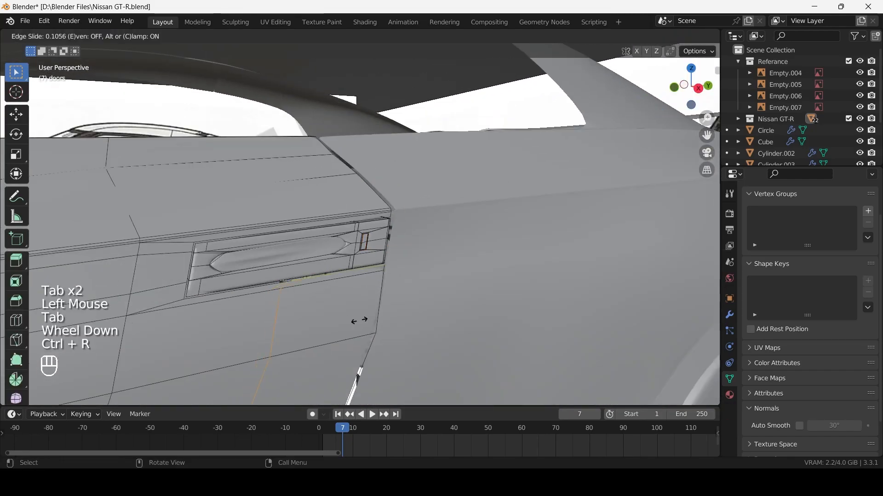
{"action": "left_click", "coordinate": [477, 328]}
Step: Add a vertical loop cut to the door panel above the handle and slide it
{"action": "middle_click_drag", "start_coordinate": [437, 321], "coordinate": [405, 258], "text": "shift"}
{"action": "scroll", "coordinate": [404, 257], "scroll_direction": "up", "scroll_amount": 1}
{"action": "key", "text": "ctrl+r"}
{"action": "left_click", "coordinate": [411, 251]}
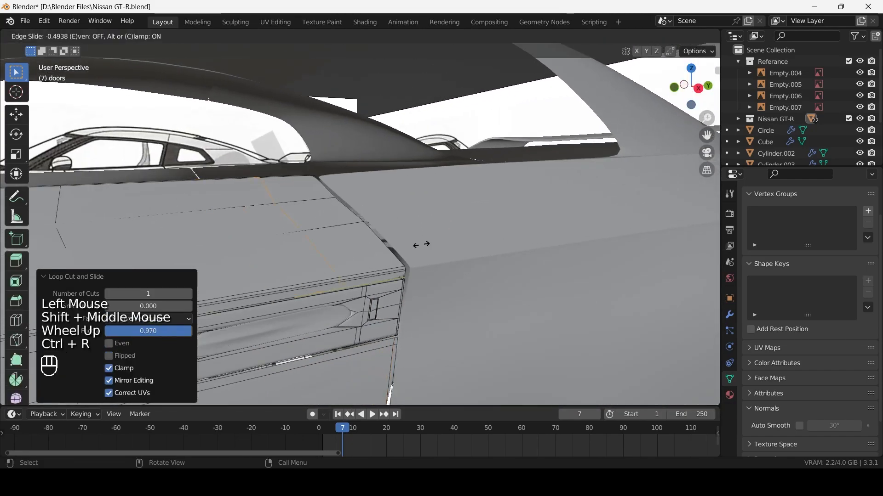
{"action": "left_click", "coordinate": [492, 233]}
Step: Deselect the door in Object Mode and hide the Referance collection in the viewport
{"action": "scroll", "coordinate": [492, 234], "scroll_direction": "down", "scroll_amount": 2}
{"action": "key", "text": "Tab"}
{"action": "scroll", "coordinate": [313, 283], "scroll_direction": "down", "scroll_amount": 2}
{"action": "middle_click_drag", "start_coordinate": [303, 285], "coordinate": [341, 269]}
{"action": "scroll", "coordinate": [351, 282], "scroll_direction": "up", "scroll_amount": 1}
{"action": "scroll", "coordinate": [350, 280], "scroll_direction": "down", "scroll_amount": 3}
{"action": "scroll", "coordinate": [368, 239], "scroll_direction": "down", "scroll_amount": 2}
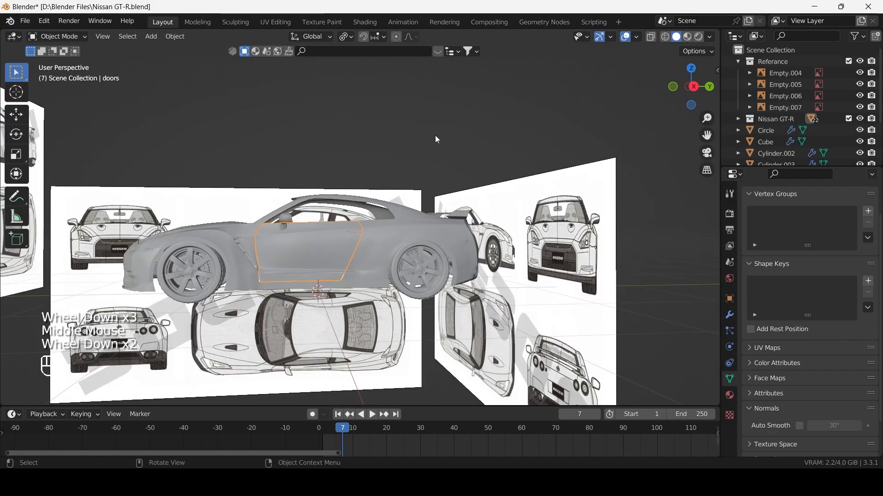
{"action": "left_click", "coordinate": [436, 137]}
{"action": "scroll", "coordinate": [442, 138], "scroll_direction": "up", "scroll_amount": 2}
{"action": "left_click", "coordinate": [860, 61]}
Step: Extrude the edge loop at the back of the door's handle recess along the X axis
{"action": "scroll", "coordinate": [460, 239], "scroll_direction": "up", "scroll_amount": 1}
{"action": "middle_click_drag", "start_coordinate": [450, 243], "coordinate": [400, 253]}
{"action": "scroll", "coordinate": [386, 239], "scroll_direction": "up", "scroll_amount": 3}
{"action": "middle_click_drag", "start_coordinate": [384, 239], "coordinate": [344, 241]}
{"action": "scroll", "coordinate": [350, 267], "scroll_direction": "up", "scroll_amount": 2}
{"action": "key", "text": "Tab"}
{"action": "middle_click_drag", "start_coordinate": [357, 287], "coordinate": [532, 303]}
{"action": "scroll", "coordinate": [262, 330], "scroll_direction": "up", "scroll_amount": 1}
{"action": "scroll", "coordinate": [285, 344], "scroll_direction": "down", "scroll_amount": 1}
{"action": "left_click", "coordinate": [306, 309], "text": "alt"}
{"action": "scroll", "coordinate": [337, 334], "scroll_direction": "down", "scroll_amount": 2}
{"action": "key", "text": "KP_3"}
{"action": "scroll", "coordinate": [262, 325], "scroll_direction": "up", "scroll_amount": 2}
{"action": "scroll", "coordinate": [388, 325], "scroll_direction": "down", "scroll_amount": 2}
{"action": "scroll", "coordinate": [459, 321], "scroll_direction": "up", "scroll_amount": 1}
{"action": "scroll", "coordinate": [496, 312], "scroll_direction": "up", "scroll_amount": 2}
{"action": "left_click", "coordinate": [379, 333], "text": "alt"}
{"action": "middle_click_drag", "start_coordinate": [379, 333], "coordinate": [364, 351]}
{"action": "key", "text": "x"}
{"action": "left_click", "coordinate": [377, 323]}
{"action": "scroll", "coordinate": [364, 351], "scroll_direction": "down", "scroll_amount": 2}
Step: Fill the extruded loop behind the handle recess with a face and inset it by about 0.0004 m
{"action": "key", "text": "f"}
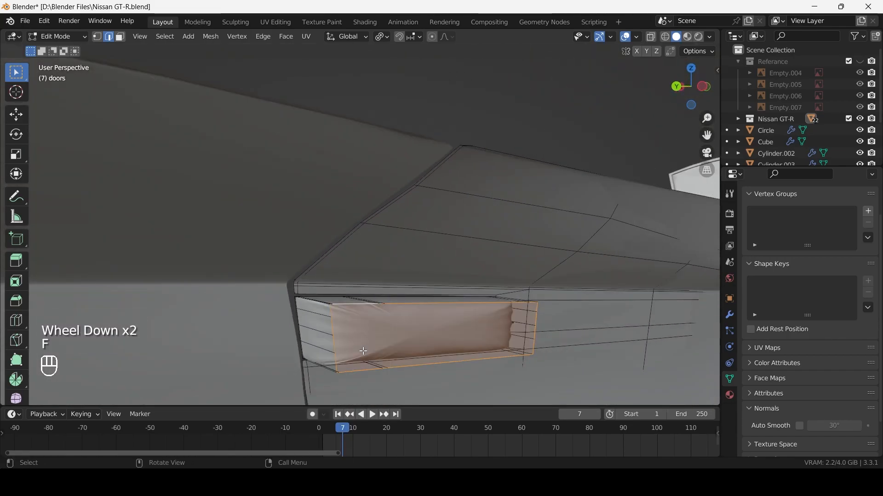
{"action": "key", "text": "i"}
{"action": "left_click", "coordinate": [407, 343]}
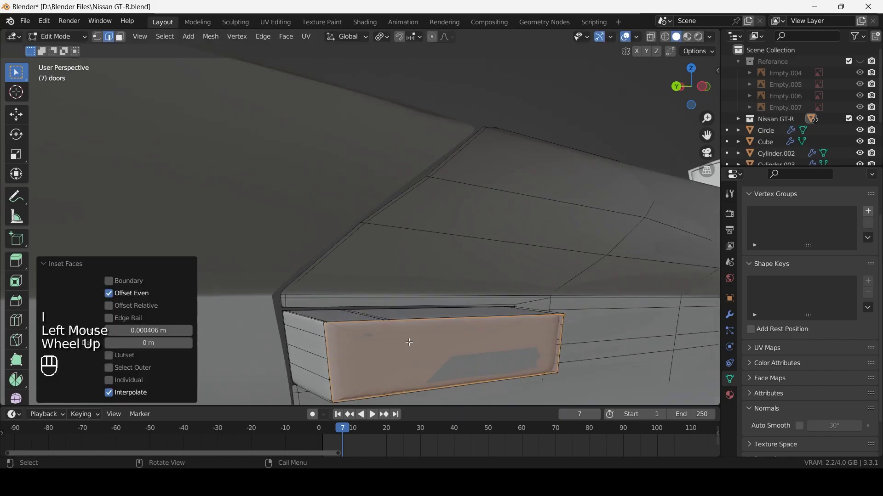
Step: Extrude another edge loop behind the handle recess inward along X and close it with an inset face
{"action": "scroll", "coordinate": [408, 343], "scroll_direction": "up", "scroll_amount": 1}
{"action": "middle_click_drag", "start_coordinate": [407, 343], "coordinate": [416, 341]}
{"action": "key", "text": "e"}
{"action": "key", "text": "x"}
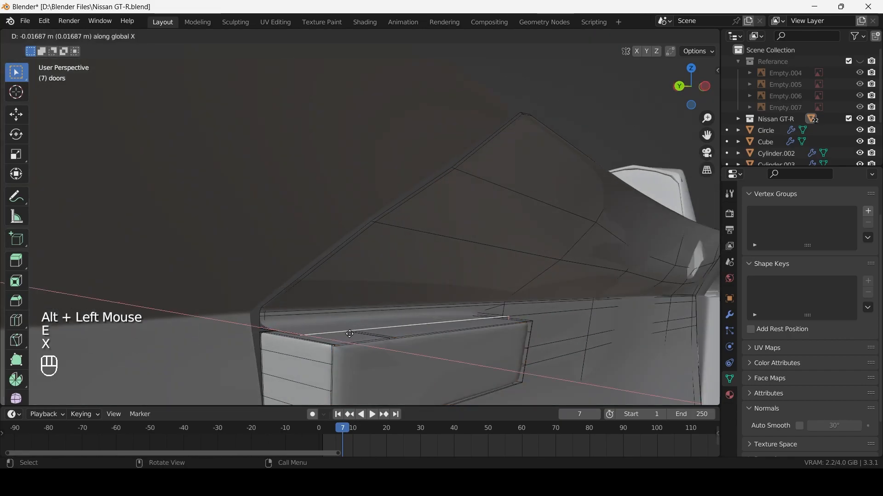
{"action": "left_click", "coordinate": [380, 341]}
{"action": "scroll", "coordinate": [380, 340], "scroll_direction": "down", "scroll_amount": 2}
{"action": "key", "text": "f"}
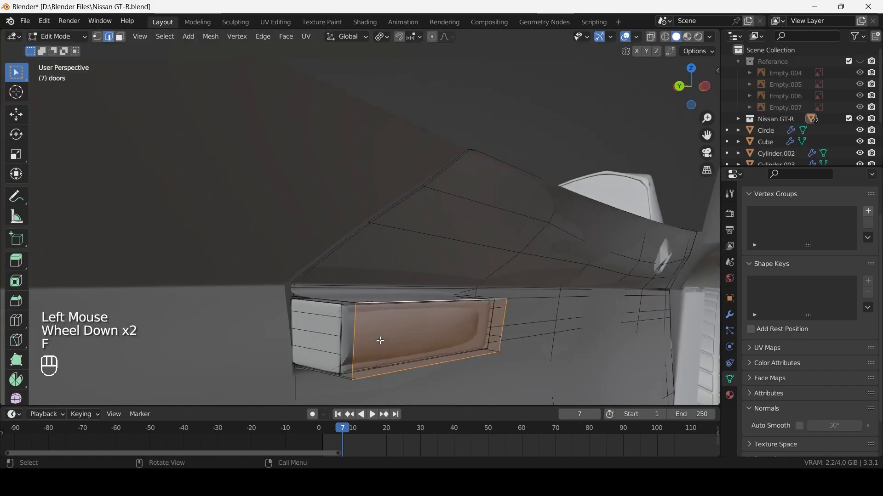
{"action": "key", "text": "i"}
{"action": "left_click", "coordinate": [442, 352]}
{"action": "scroll", "coordinate": [442, 352], "scroll_direction": "down", "scroll_amount": 2}
Step: Add a loop cut around the handle recess, slide it to the recess's border, and check the shading in side view
{"action": "key", "text": "Tab"}
{"action": "middle_click_drag", "start_coordinate": [442, 351], "coordinate": [320, 333]}
{"action": "scroll", "coordinate": [503, 347], "scroll_direction": "down", "scroll_amount": 2}
{"action": "scroll", "coordinate": [357, 329], "scroll_direction": "down", "scroll_amount": 2}
{"action": "scroll", "coordinate": [345, 331], "scroll_direction": "up", "scroll_amount": 2}
{"action": "key", "text": "Tab"}
{"action": "scroll", "coordinate": [321, 333], "scroll_direction": "up", "scroll_amount": 1}
{"action": "key", "text": "ctrl+r"}
{"action": "left_click", "coordinate": [303, 259]}
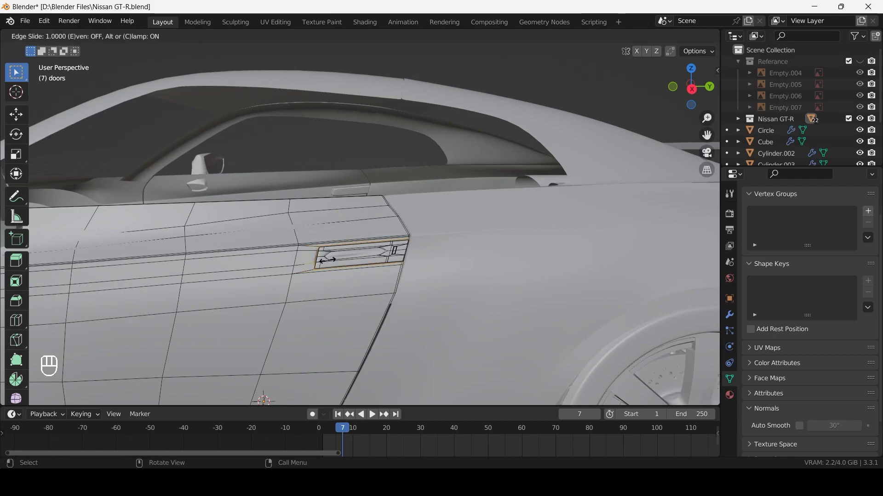
{"action": "left_click", "coordinate": [187, 266], "text": "shift"}
{"action": "scroll", "coordinate": [250, 287], "scroll_direction": "up", "scroll_amount": 2}
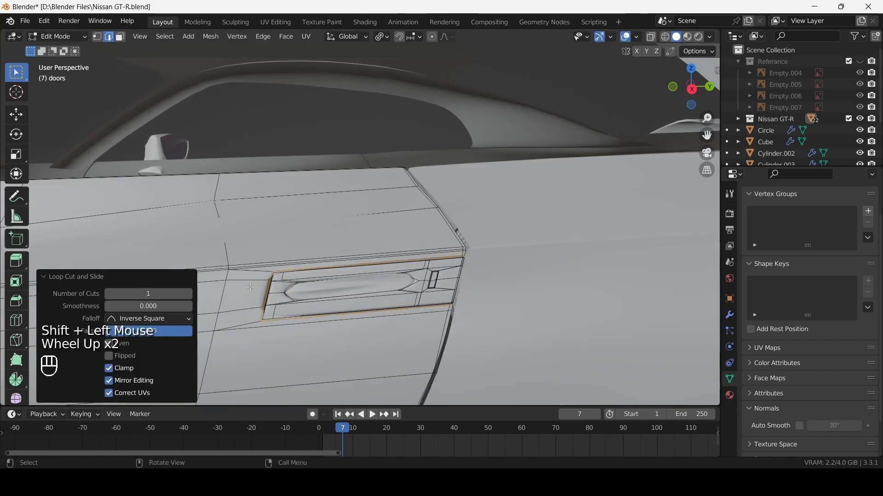
{"action": "key", "text": "KP_3"}
{"action": "scroll", "coordinate": [324, 275], "scroll_direction": "down", "scroll_amount": 1}
{"action": "key", "text": "Tab"}
{"action": "scroll", "coordinate": [282, 237], "scroll_direction": "up", "scroll_amount": 2}
{"action": "key", "text": "Tab"}
{"action": "scroll", "coordinate": [295, 265], "scroll_direction": "down", "scroll_amount": 2}
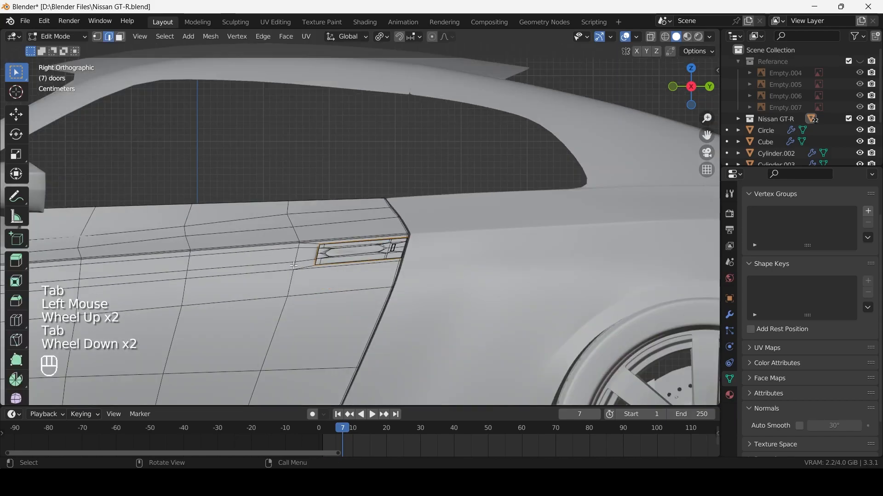
{"action": "scroll", "coordinate": [307, 255], "scroll_direction": "up", "scroll_amount": 4}
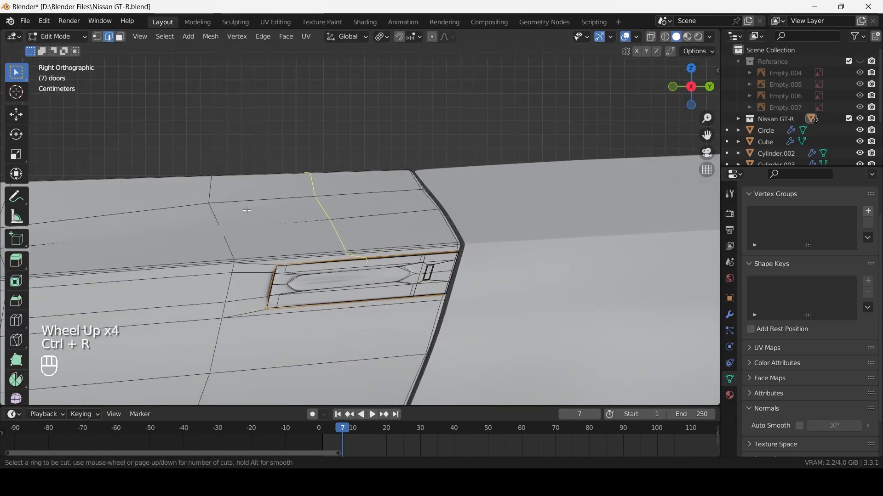
{"action": "left_click", "coordinate": [248, 211]}
{"action": "right_click", "coordinate": [248, 210]}
{"action": "key", "text": "ctrl+z"}
{"action": "scroll", "coordinate": [254, 275], "scroll_direction": "down", "scroll_amount": 1}
{"action": "key", "text": "ctrl+r"}
{"action": "scroll", "coordinate": [252, 262], "scroll_direction": "up", "scroll_amount": 1}
{"action": "scroll", "coordinate": [252, 263], "scroll_direction": "down", "scroll_amount": 1}
Step: Expand the edge selection around the handle recess's border by one step
{"action": "key", "text": "Tab"}
{"action": "left_click", "coordinate": [282, 266]}
{"action": "middle_click_drag", "start_coordinate": [283, 266], "coordinate": [336, 286], "text": "shift"}
{"action": "scroll", "coordinate": [391, 266], "scroll_direction": "up", "scroll_amount": 2}
{"action": "scroll", "coordinate": [391, 266], "scroll_direction": "down", "scroll_amount": 1}
{"action": "scroll", "coordinate": [336, 286], "scroll_direction": "up", "scroll_amount": 2}
{"action": "key", "text": "Tab"}
{"action": "scroll", "coordinate": [373, 277], "scroll_direction": "up", "scroll_amount": 1}
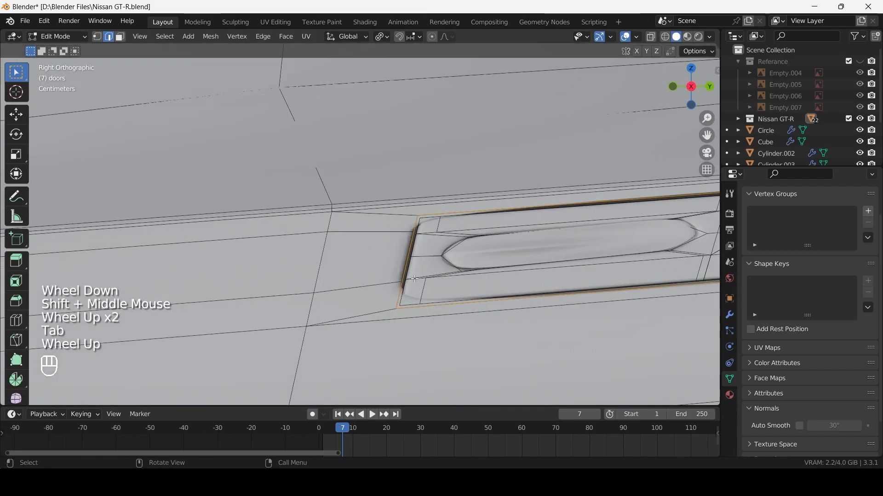
{"action": "key", "text": "alt+z"}
{"action": "scroll", "coordinate": [406, 283], "scroll_direction": "up", "scroll_amount": 1}
{"action": "key", "text": "ctrl+KP_Add"}
{"action": "scroll", "coordinate": [332, 284], "scroll_direction": "down", "scroll_amount": 2}
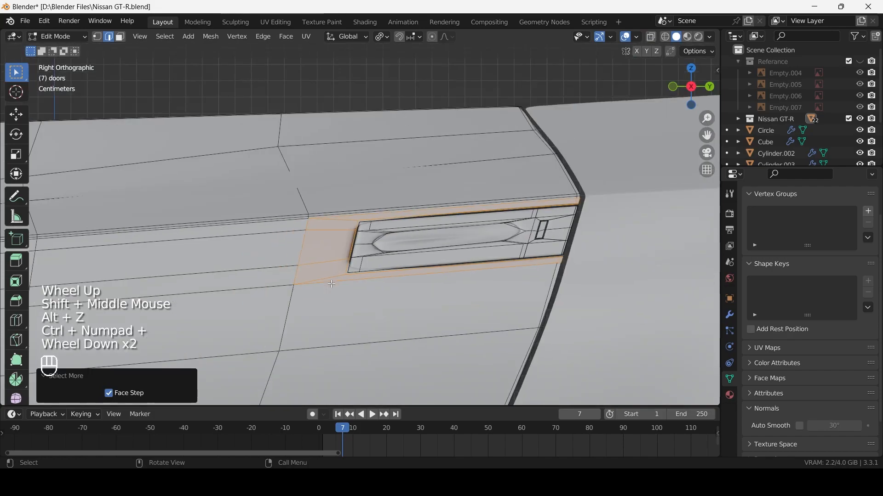
Step: Deselect the outer vertical edges and the long edges along the recess, keeping only the edges at its front end
{"action": "left_click", "coordinate": [299, 258], "text": "alt+shift"}
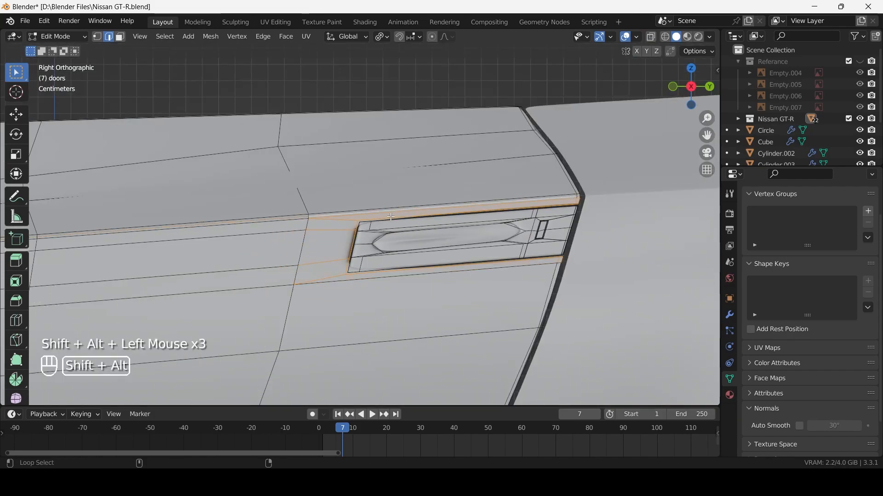
{"action": "left_click", "coordinate": [392, 217], "text": "alt+shift"}
{"action": "scroll", "coordinate": [391, 217], "scroll_direction": "up", "scroll_amount": 2}
{"action": "left_click", "coordinate": [407, 203], "text": "alt+shift"}
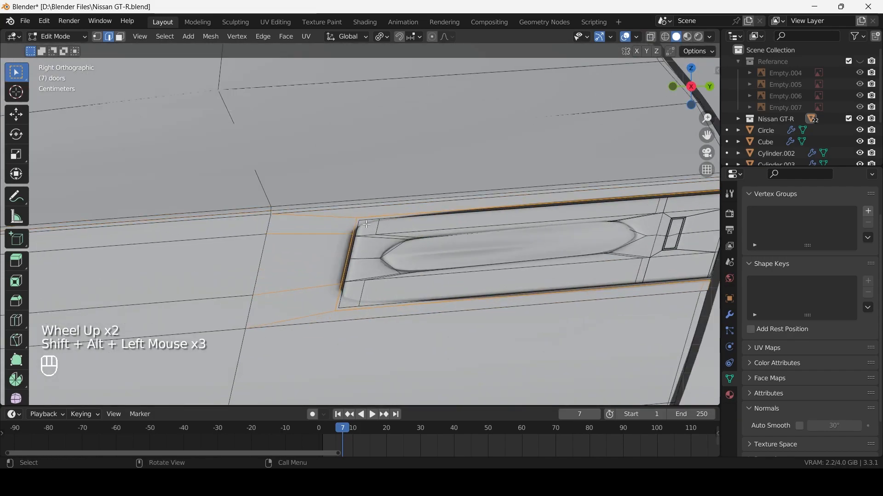
{"action": "scroll", "coordinate": [366, 224], "scroll_direction": "up", "scroll_amount": 1}
{"action": "scroll", "coordinate": [366, 225], "scroll_direction": "down", "scroll_amount": 2}
{"action": "key", "text": "alt+z"}
{"action": "left_click", "coordinate": [425, 197], "text": "ctrl"}
{"action": "left_click_drag", "start_coordinate": [621, 297], "coordinate": [621, 295], "text": "ctrl"}
{"action": "middle_click_drag", "start_coordinate": [620, 295], "coordinate": [325, 360]}
Step: Move the selected edges at the recess's front end rearward along the Y axis by about 0.002 m
{"action": "key", "text": "alt+z"}
{"action": "scroll", "coordinate": [368, 359], "scroll_direction": "up", "scroll_amount": 1}
{"action": "key", "text": "KP_3"}
{"action": "scroll", "coordinate": [399, 355], "scroll_direction": "up", "scroll_amount": 2}
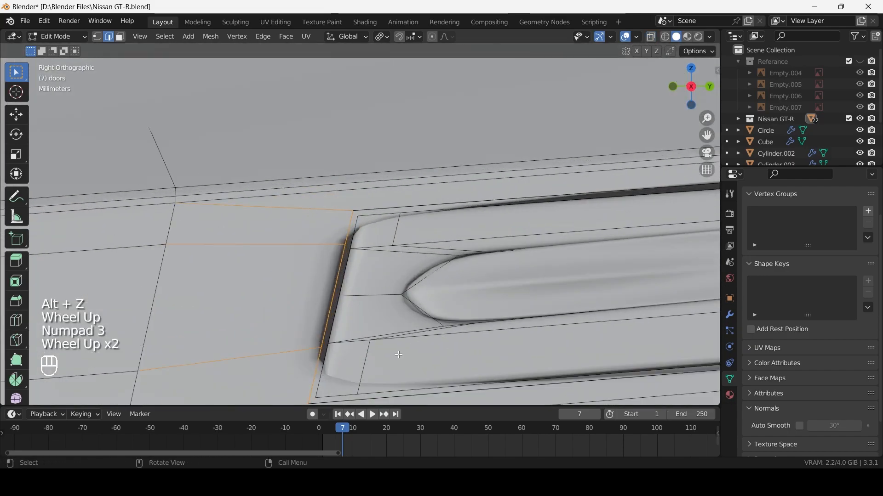
{"action": "key", "text": "g"}
{"action": "key", "text": "y"}
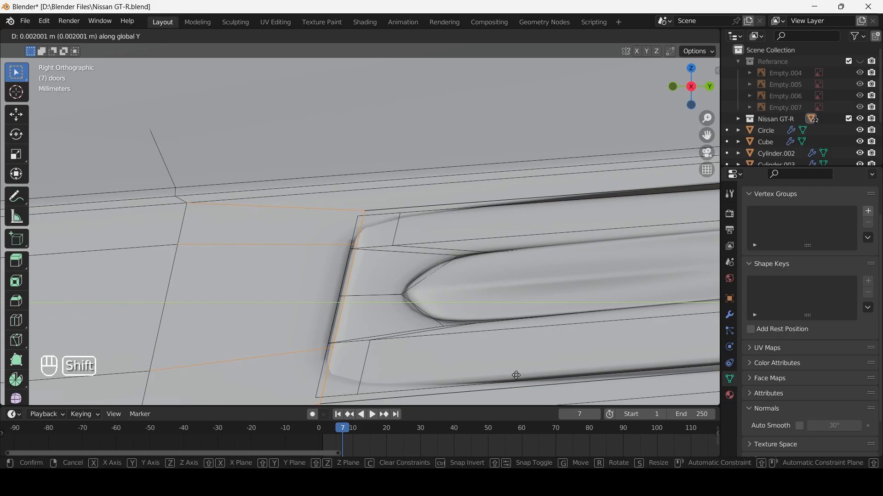
{"action": "left_click", "coordinate": [478, 308], "text": "shift"}
{"action": "scroll", "coordinate": [478, 308], "scroll_direction": "down", "scroll_amount": 2}
Step: Examine the handle recess's corners and the door's shading in Object Mode from different angles and distances
{"action": "key", "text": "Tab"}
{"action": "scroll", "coordinate": [469, 309], "scroll_direction": "down", "scroll_amount": 4}
{"action": "scroll", "coordinate": [467, 309], "scroll_direction": "up", "scroll_amount": 4}
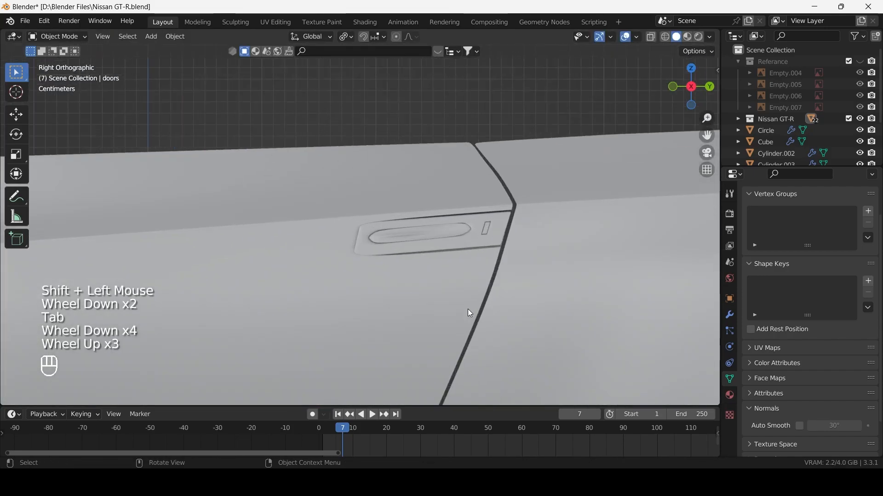
{"action": "scroll", "coordinate": [468, 288], "scroll_direction": "up", "scroll_amount": 1, "text": "shift"}
{"action": "middle_click_drag", "start_coordinate": [467, 288], "coordinate": [356, 311], "text": "shift"}
{"action": "scroll", "coordinate": [357, 311], "scroll_direction": "up", "scroll_amount": 2}
{"action": "key", "text": "Tab"}
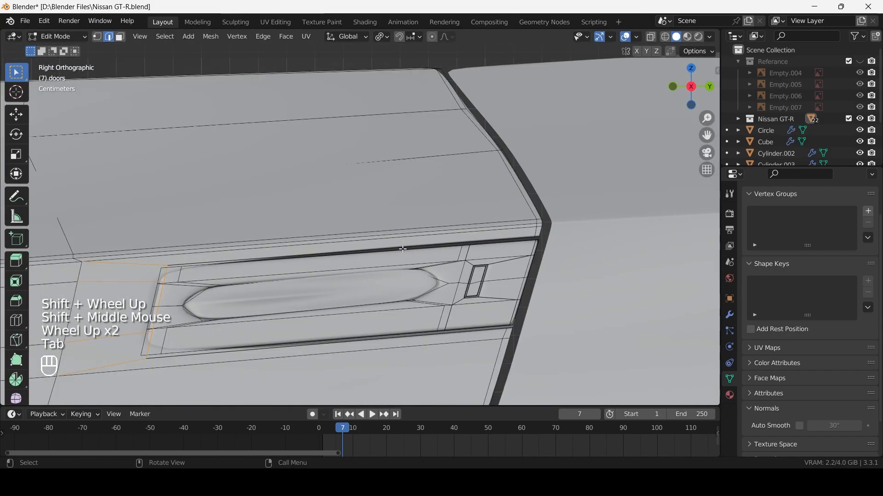
{"action": "scroll", "coordinate": [407, 213], "scroll_direction": "down", "scroll_amount": 2}
{"action": "key", "text": "Tab"}
{"action": "left_click", "coordinate": [407, 213]}
{"action": "scroll", "coordinate": [327, 196], "scroll_direction": "down", "scroll_amount": 1}
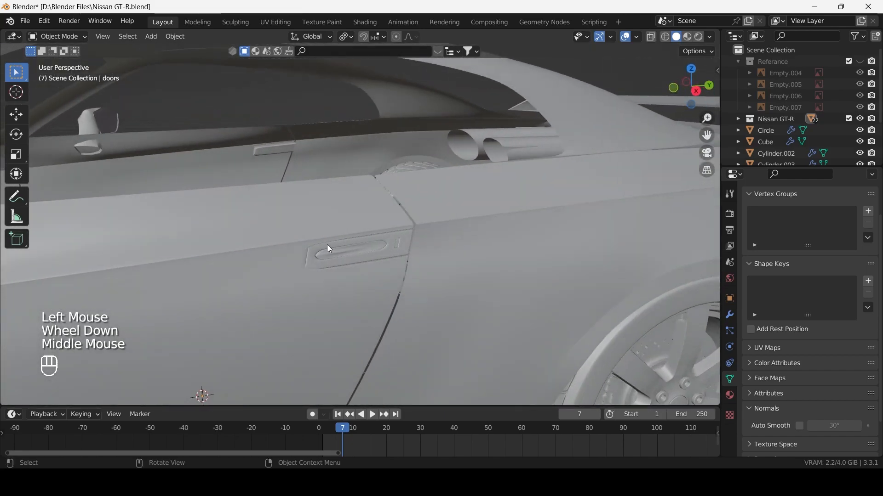
{"action": "scroll", "coordinate": [327, 244], "scroll_direction": "down", "scroll_amount": 2}
{"action": "scroll", "coordinate": [294, 236], "scroll_direction": "up", "scroll_amount": 2}
{"action": "scroll", "coordinate": [325, 241], "scroll_direction": "down", "scroll_amount": 2}
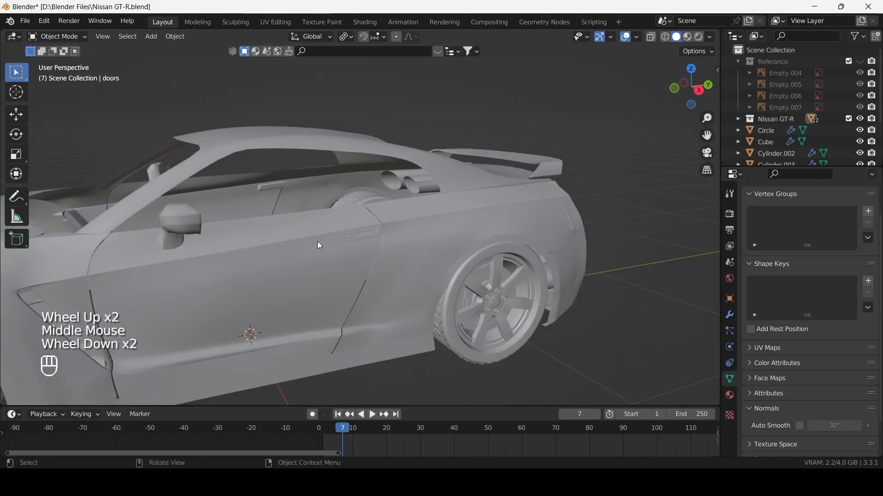